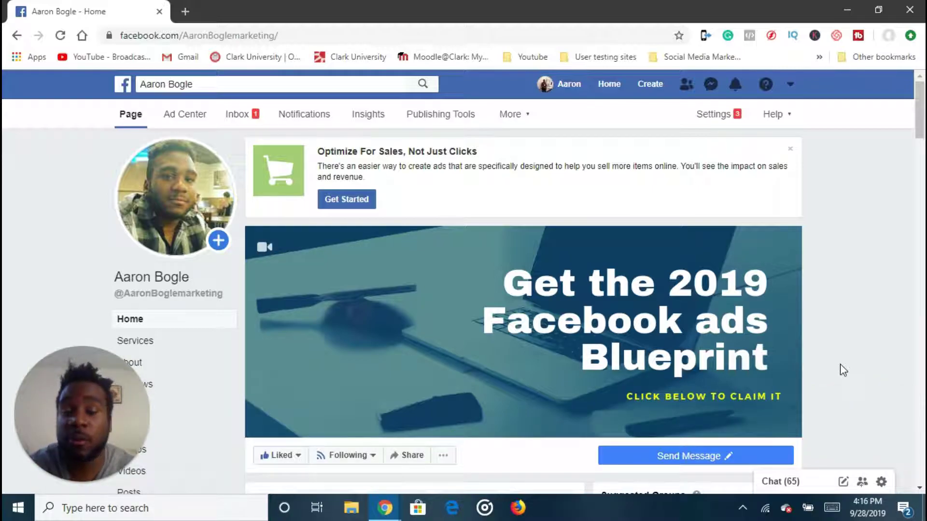
Open the Page creation screen to view the available Page categories, and return to the existing marketing Page.
{"action": "scroll", "coordinate": [840, 364], "scroll_direction": "down", "scroll_amount": 3}
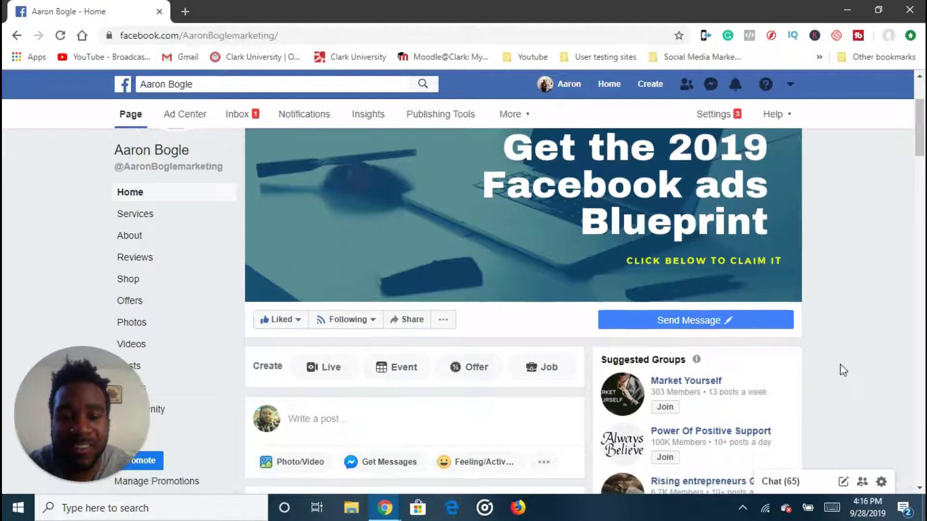
{"action": "scroll", "coordinate": [840, 364], "scroll_direction": "up", "scroll_amount": 3}
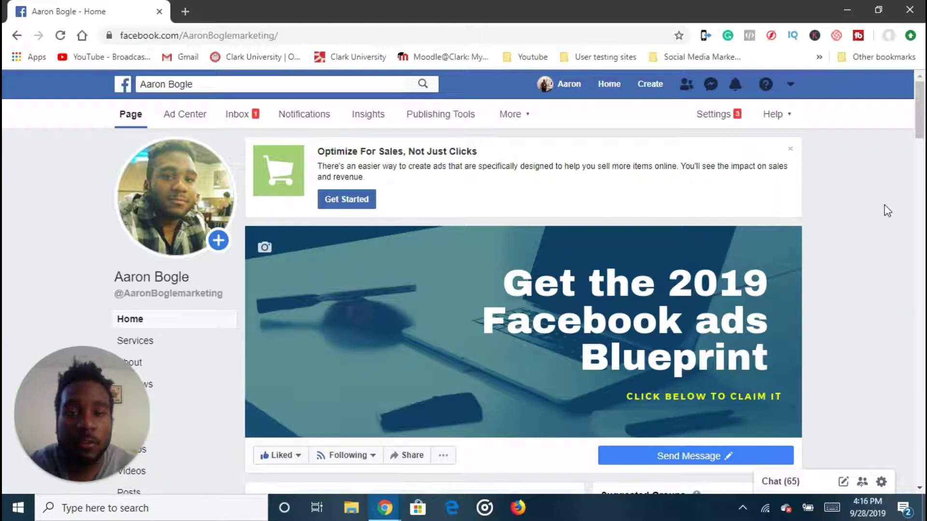
{"action": "left_click", "coordinate": [646, 91]}
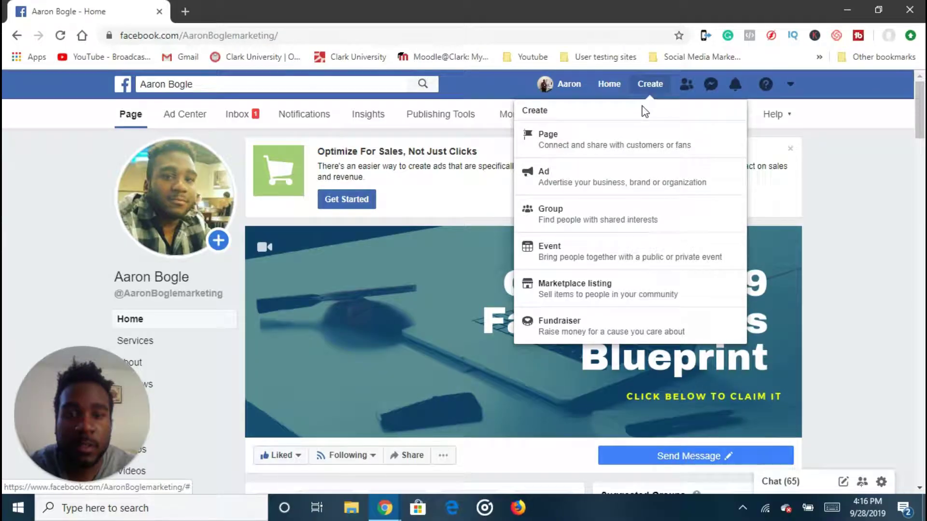
{"action": "left_click", "coordinate": [633, 141]}
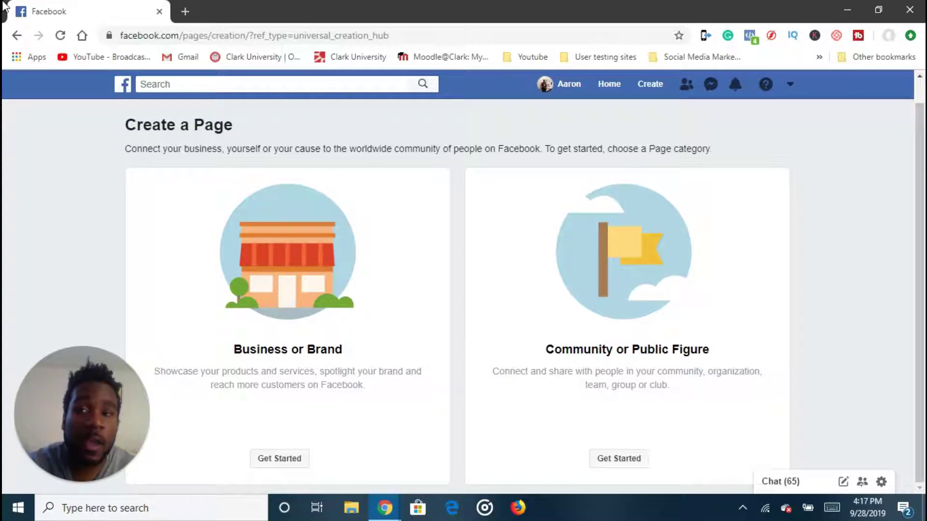
{"action": "left_click", "coordinate": [16, 36]}
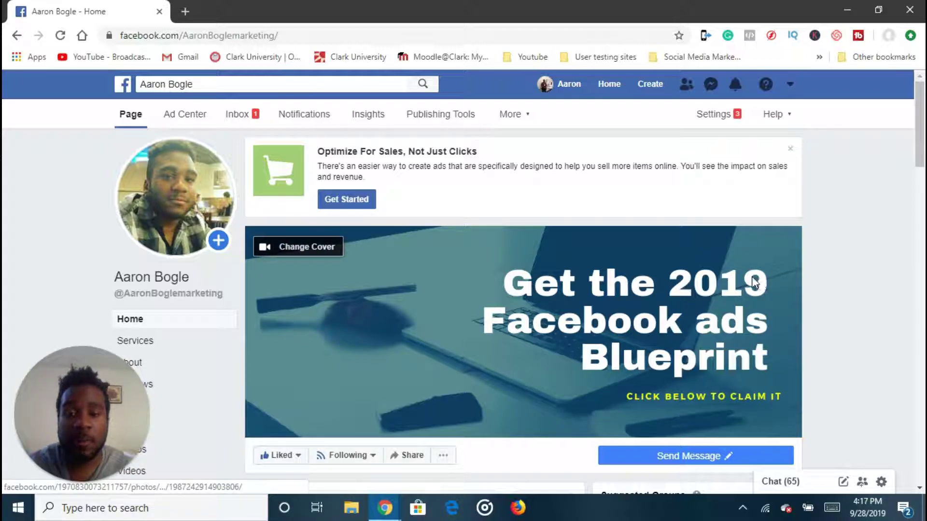
Dismiss the "Optimize For Sales, Not Just Clicks" suggestion and view the cover photo with its description.
{"action": "left_click", "coordinate": [789, 149]}
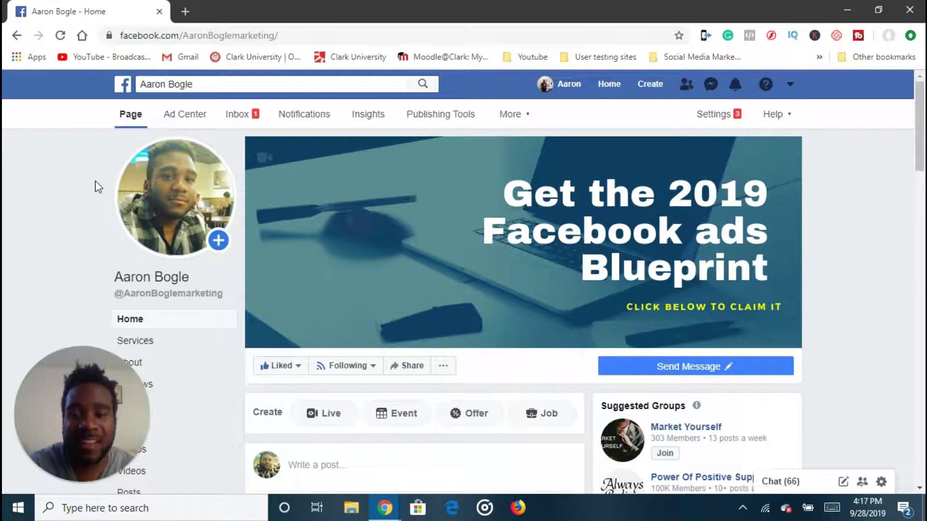
{"action": "mouse_move", "coordinate": [135, 186]}
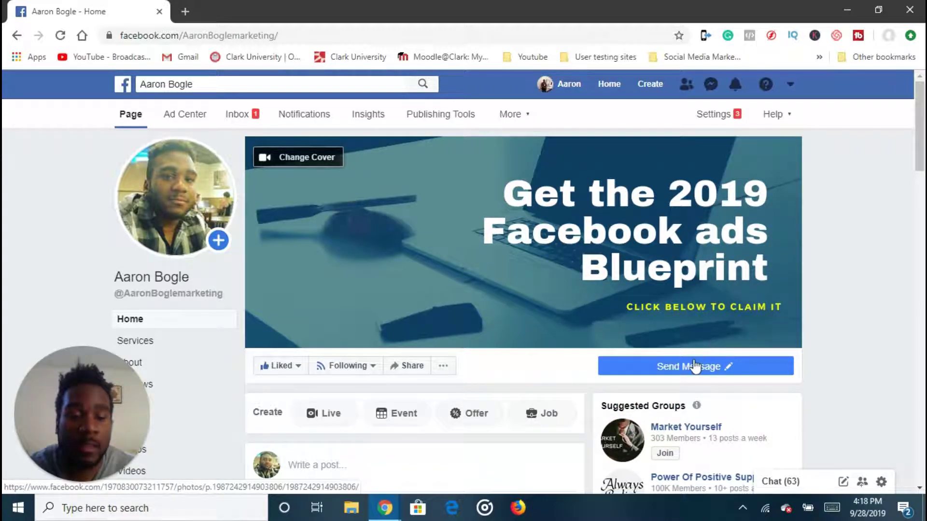
{"action": "mouse_move", "coordinate": [681, 367]}
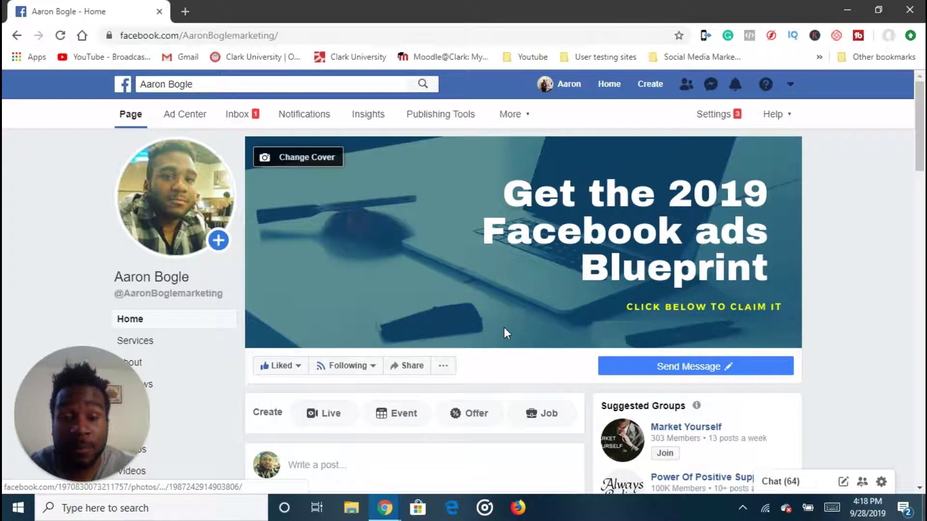
{"action": "left_click", "coordinate": [525, 262]}
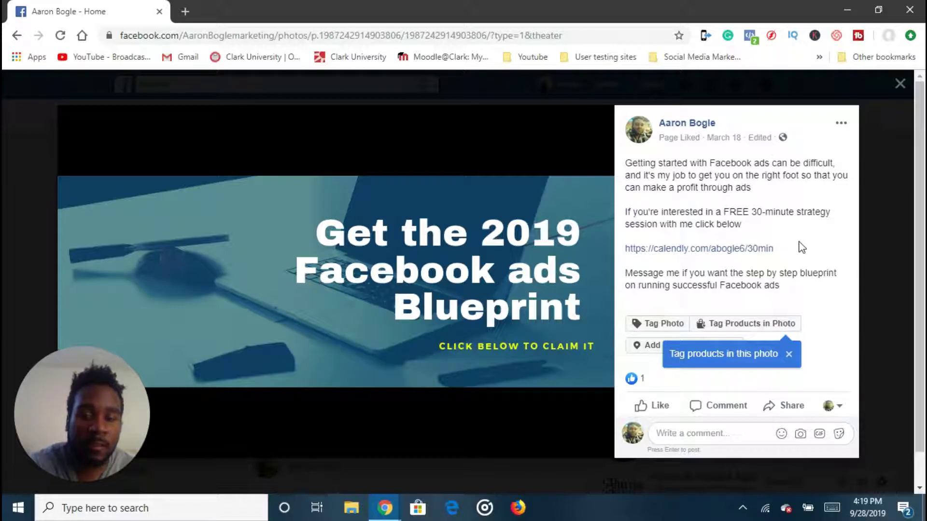
{"action": "left_click", "coordinate": [900, 86]}
Open the Page's Services section to view the service offered.
{"action": "scroll", "coordinate": [554, 269], "scroll_direction": "down", "scroll_amount": 3}
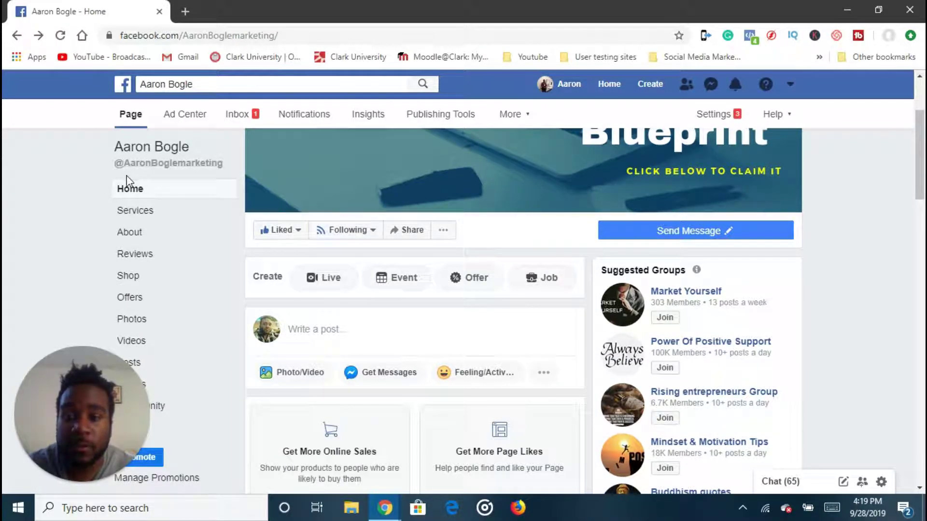
{"action": "left_click", "coordinate": [155, 220]}
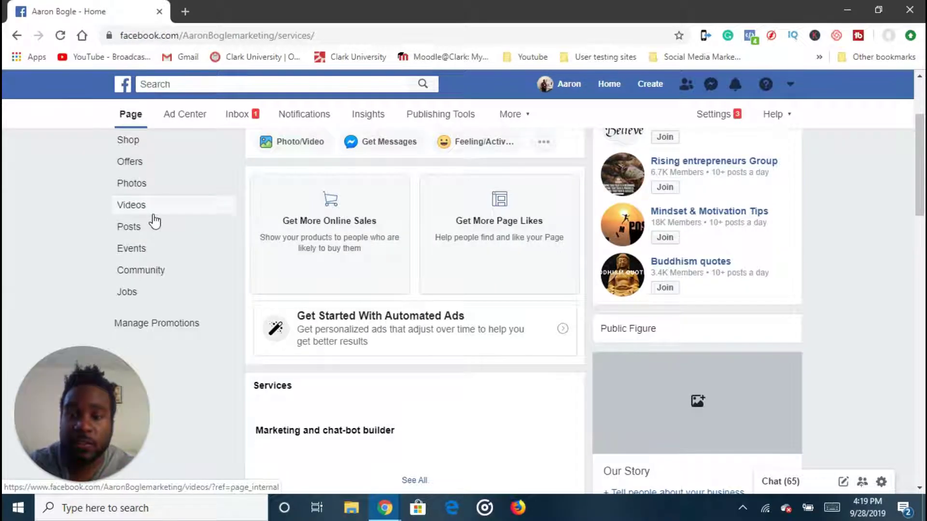
{"action": "scroll", "coordinate": [156, 222], "scroll_direction": "down", "scroll_amount": 3}
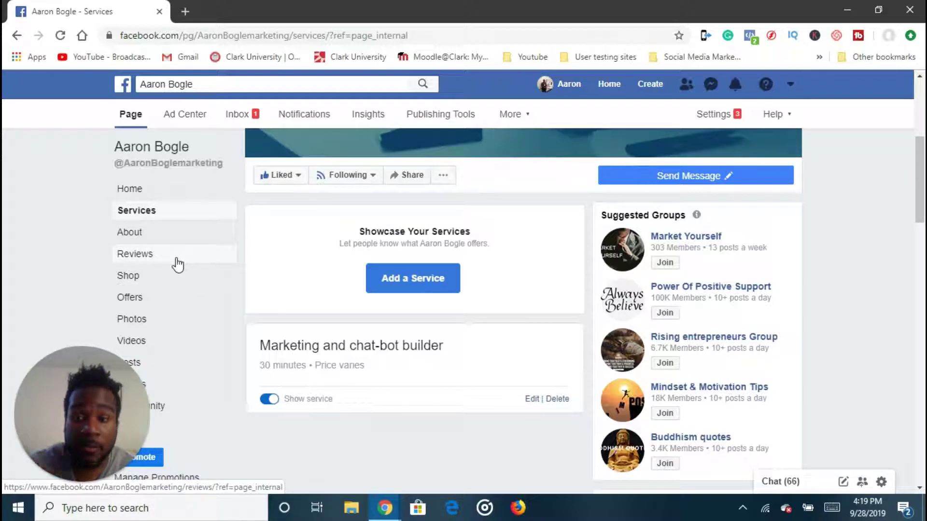
Open the Page's About section and examine the general details, page info and Our Story area.
{"action": "left_click", "coordinate": [140, 234]}
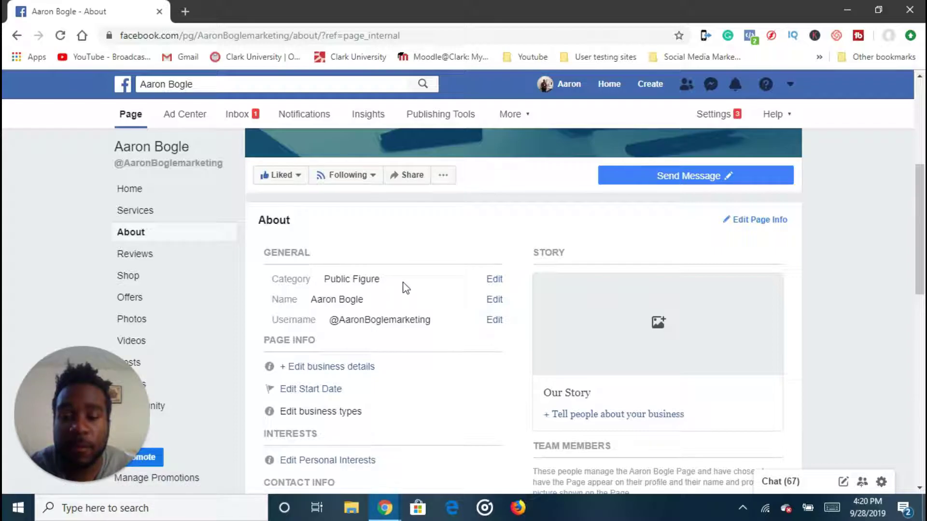
{"action": "scroll", "coordinate": [408, 288], "scroll_direction": "down", "scroll_amount": 1}
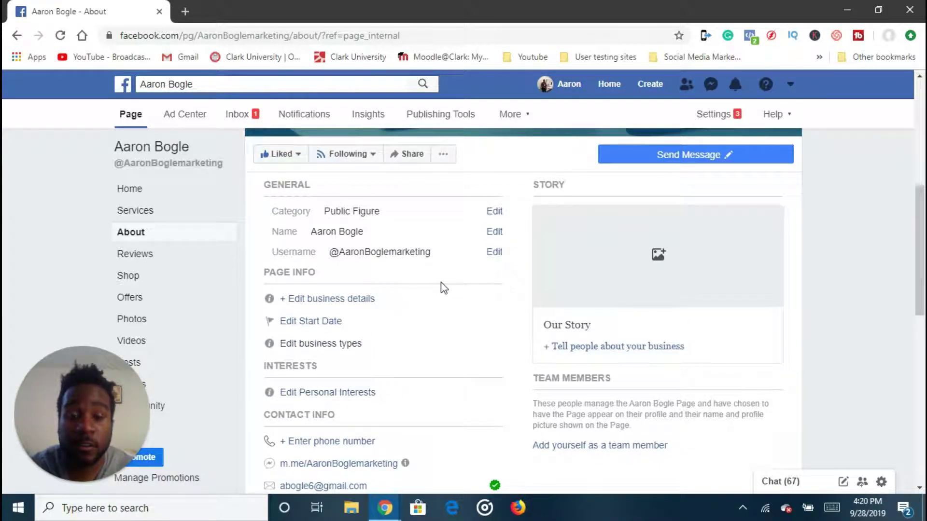
{"action": "scroll", "coordinate": [448, 295], "scroll_direction": "down", "scroll_amount": 1}
{"action": "scroll", "coordinate": [454, 292], "scroll_direction": "up", "scroll_amount": 1}
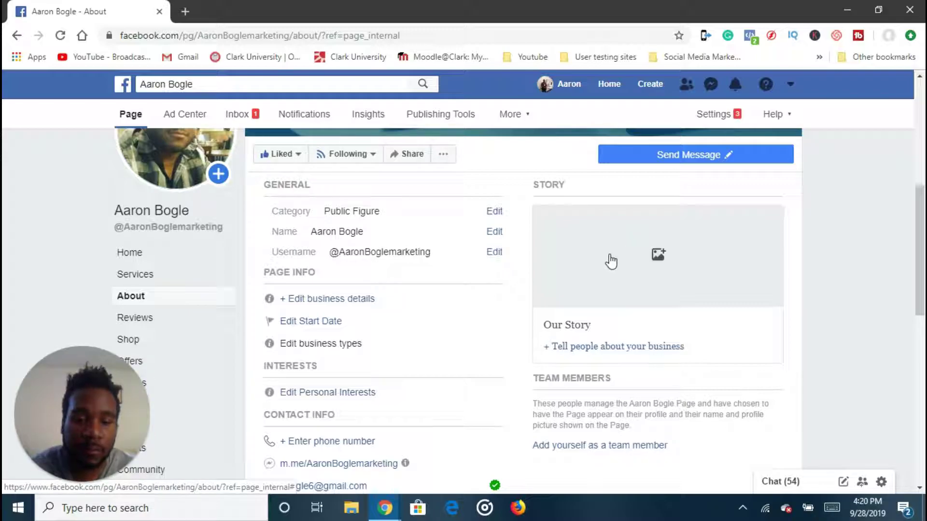
{"action": "scroll", "coordinate": [598, 284], "scroll_direction": "down", "scroll_amount": 1}
{"action": "scroll", "coordinate": [594, 294], "scroll_direction": "up", "scroll_amount": 1}
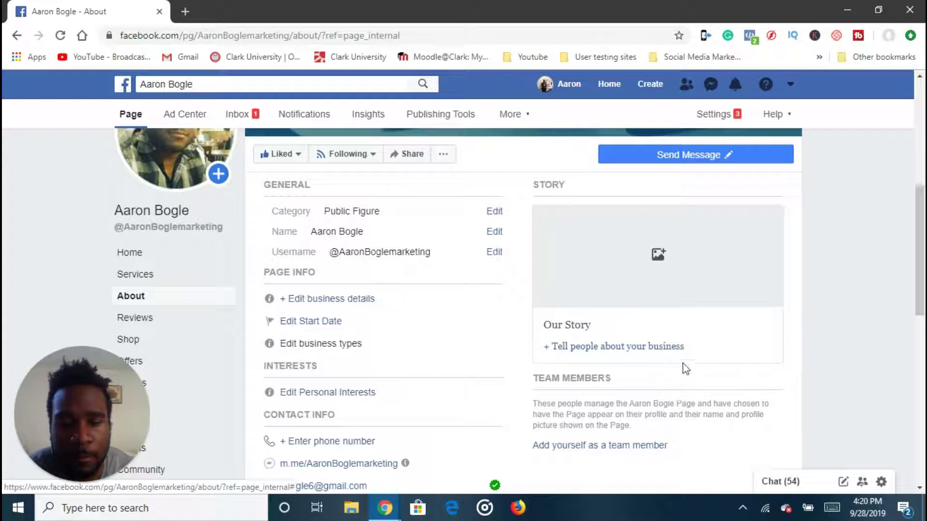
Look through the contact info and More Info fields of the About section.
{"action": "scroll", "coordinate": [549, 323], "scroll_direction": "down", "scroll_amount": 1}
{"action": "scroll", "coordinate": [515, 304], "scroll_direction": "down", "scroll_amount": 1}
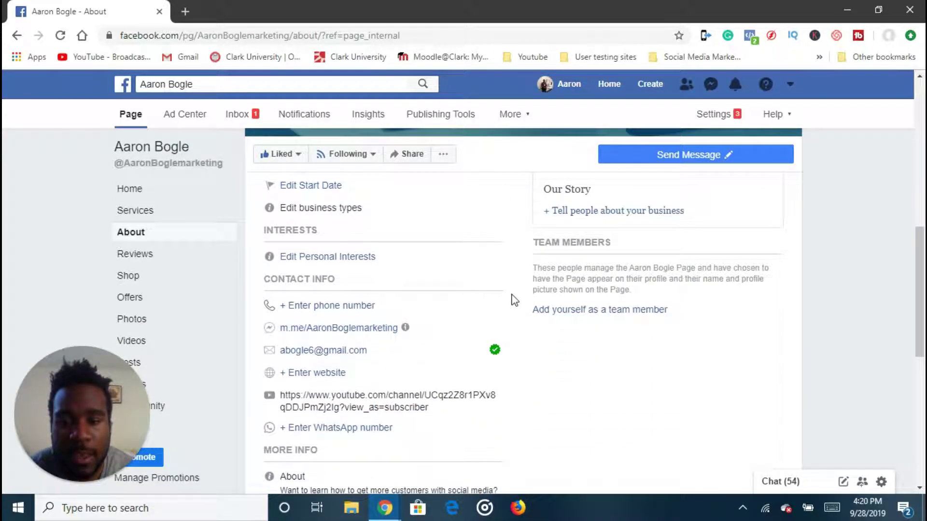
{"action": "scroll", "coordinate": [430, 266], "scroll_direction": "down", "scroll_amount": 1}
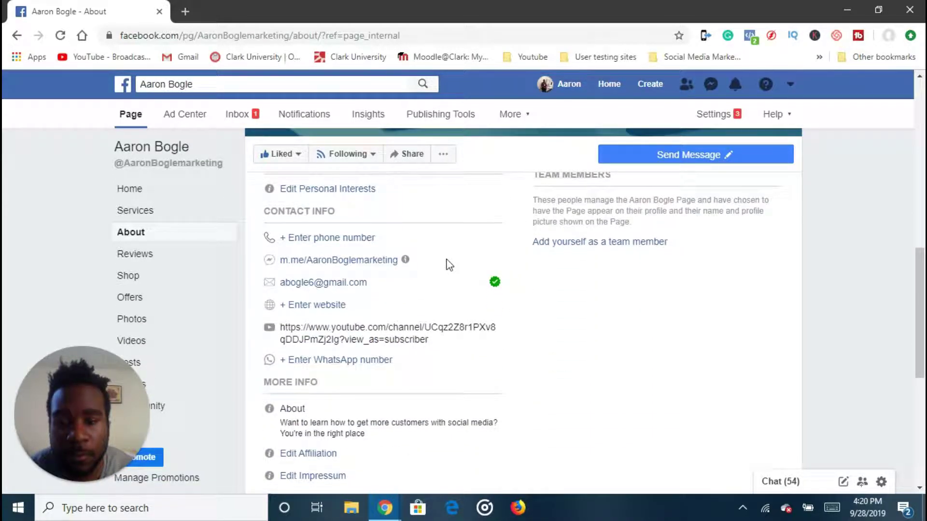
{"action": "scroll", "coordinate": [449, 265], "scroll_direction": "down", "scroll_amount": 1}
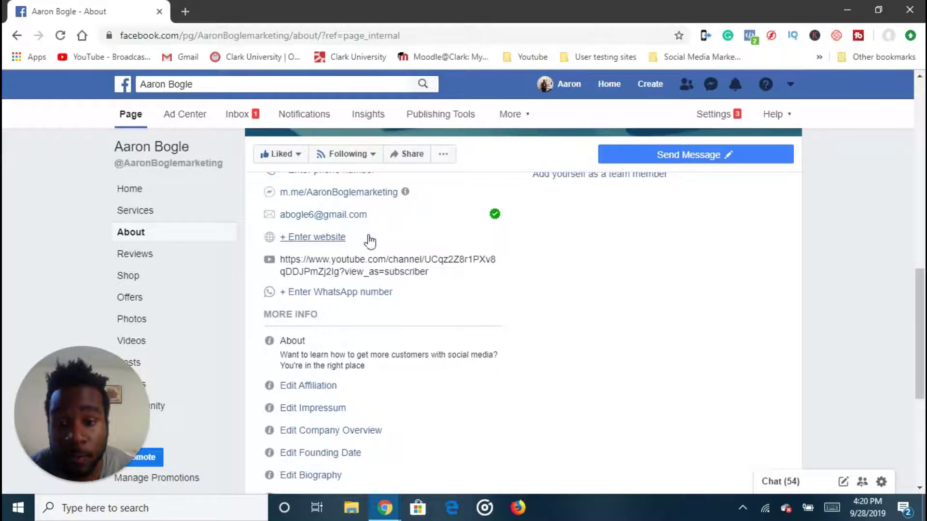
{"action": "scroll", "coordinate": [451, 287], "scroll_direction": "down", "scroll_amount": 2}
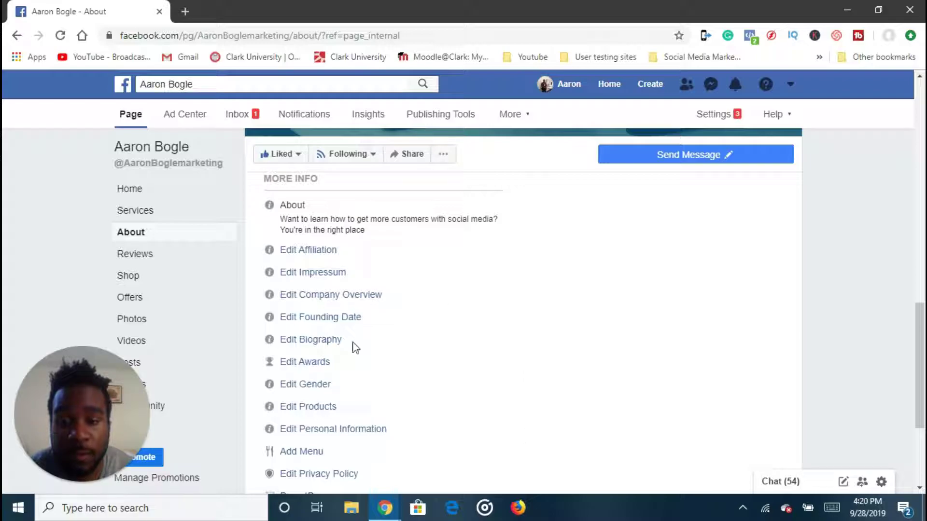
{"action": "scroll", "coordinate": [355, 411], "scroll_direction": "down", "scroll_amount": 2}
{"action": "scroll", "coordinate": [405, 428], "scroll_direction": "up", "scroll_amount": 2}
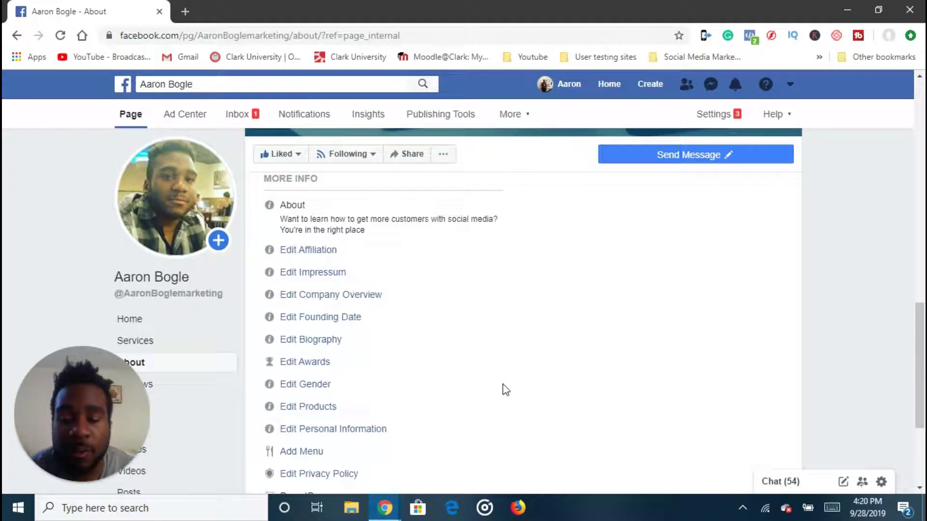
{"action": "scroll", "coordinate": [510, 368], "scroll_direction": "down", "scroll_amount": 1}
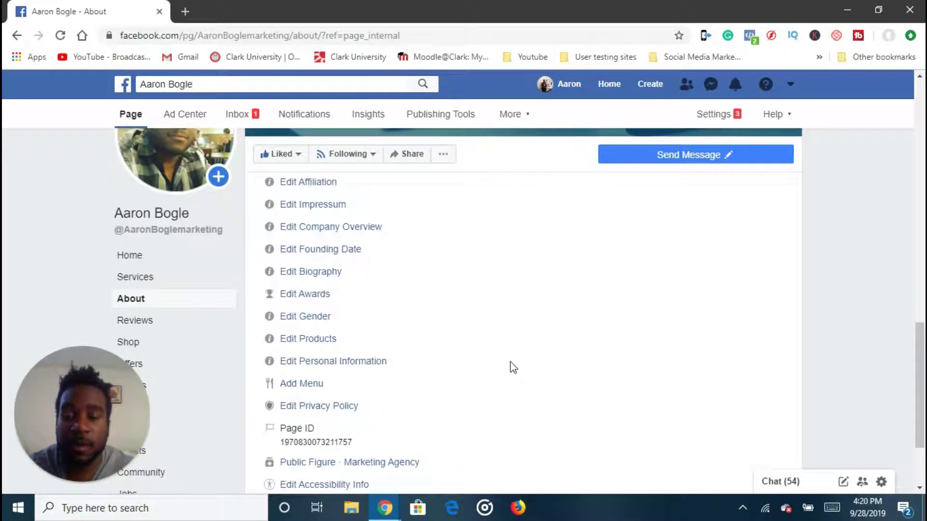
{"action": "scroll", "coordinate": [512, 368], "scroll_direction": "down", "scroll_amount": 1}
{"action": "scroll", "coordinate": [512, 367], "scroll_direction": "up", "scroll_amount": 3}
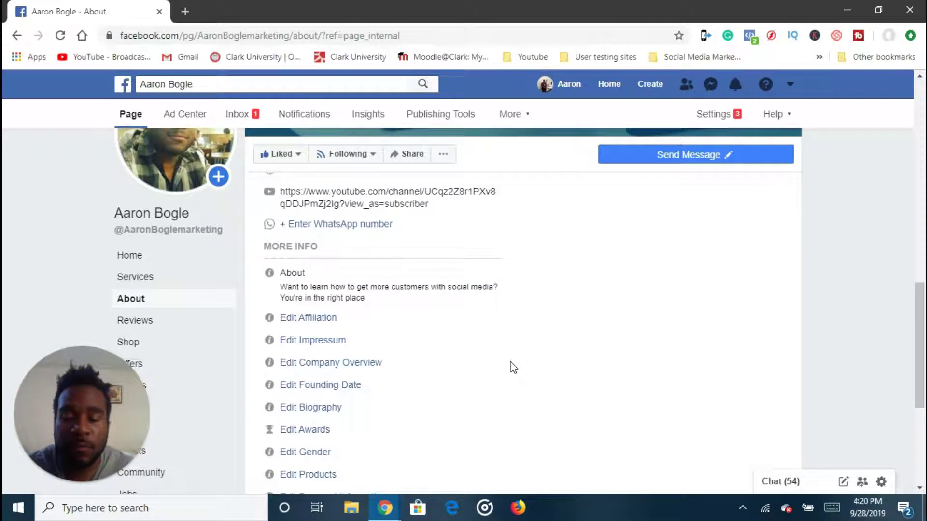
{"action": "scroll", "coordinate": [513, 368], "scroll_direction": "up", "scroll_amount": 3}
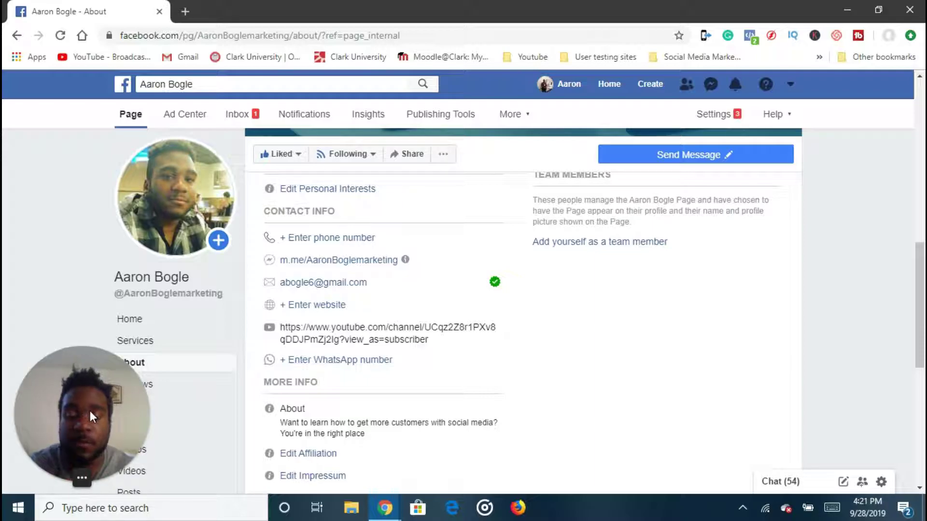
{"action": "scroll", "coordinate": [186, 358], "scroll_direction": "up", "scroll_amount": 2}
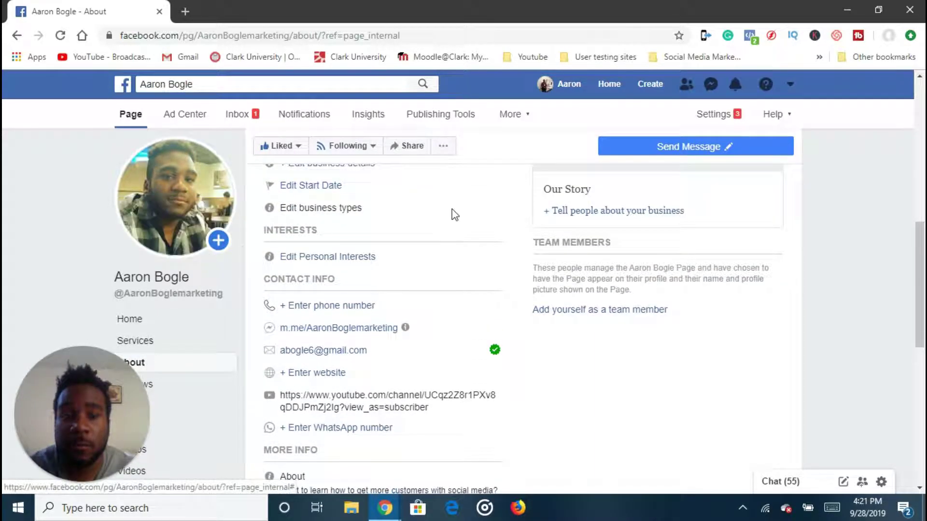
Open the Page's general settings and view the Page Visibility options.
{"action": "left_click", "coordinate": [706, 115]}
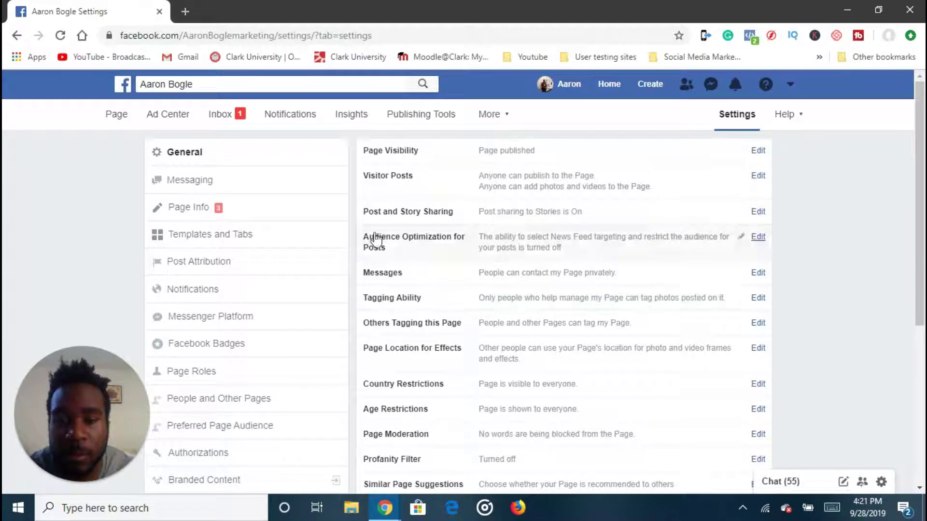
{"action": "scroll", "coordinate": [320, 284], "scroll_direction": "down", "scroll_amount": 1}
{"action": "scroll", "coordinate": [320, 285], "scroll_direction": "up", "scroll_amount": 1}
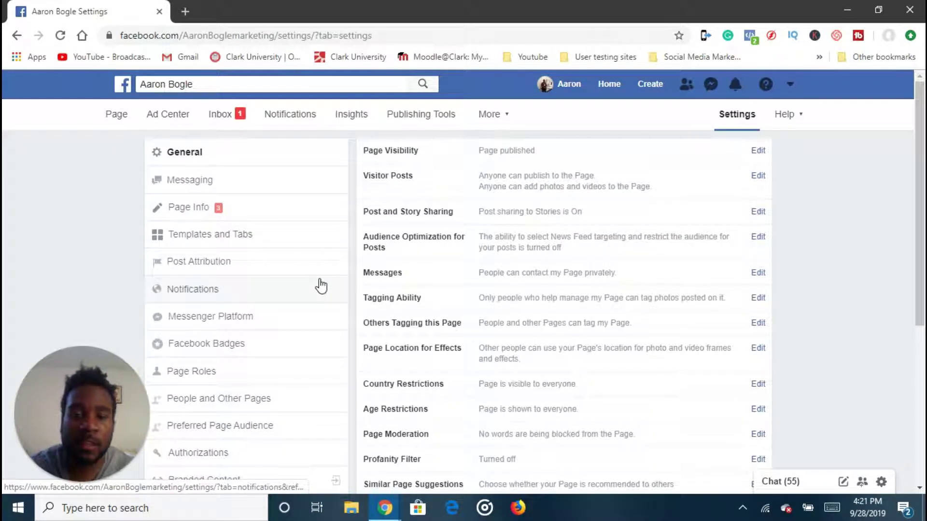
{"action": "left_click", "coordinate": [396, 151]}
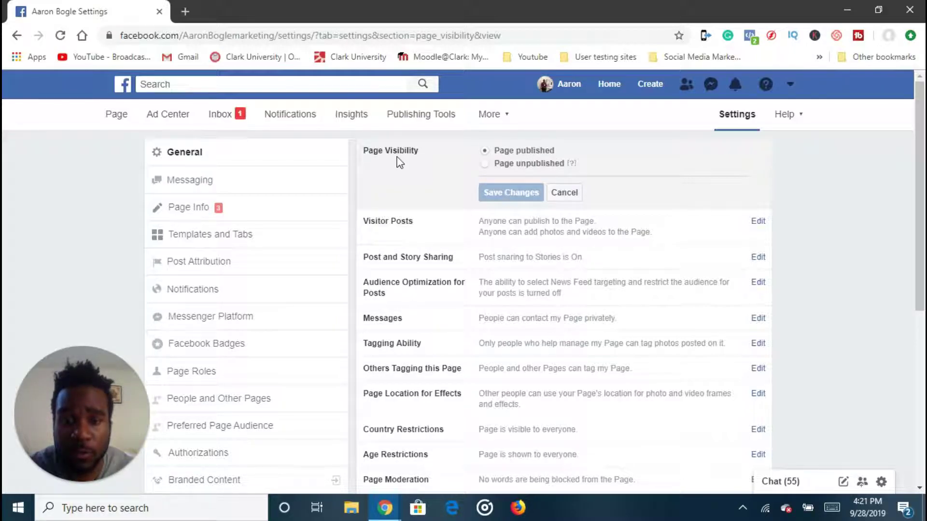
View the Visitor Posts options and look over the other general Page settings.
{"action": "left_click", "coordinate": [399, 222]}
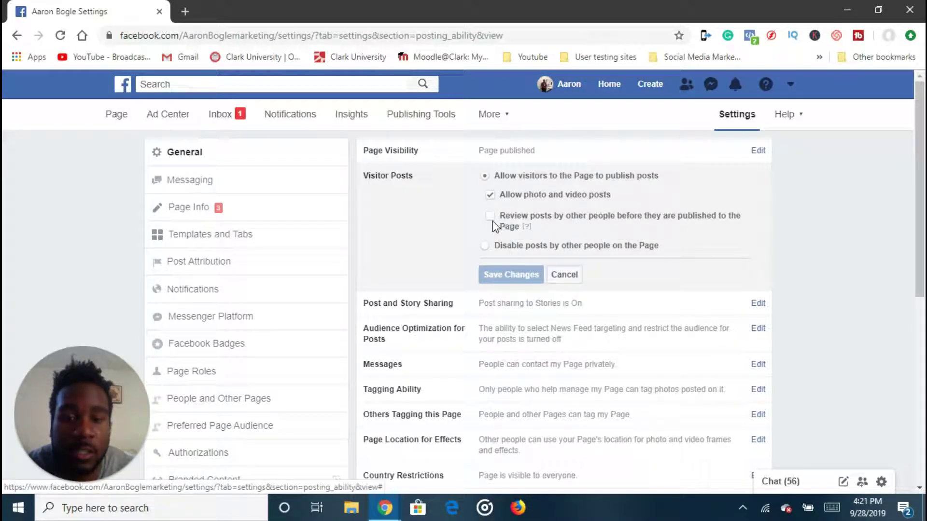
{"action": "scroll", "coordinate": [436, 249], "scroll_direction": "down", "scroll_amount": 1}
{"action": "scroll", "coordinate": [436, 248], "scroll_direction": "down", "scroll_amount": 4}
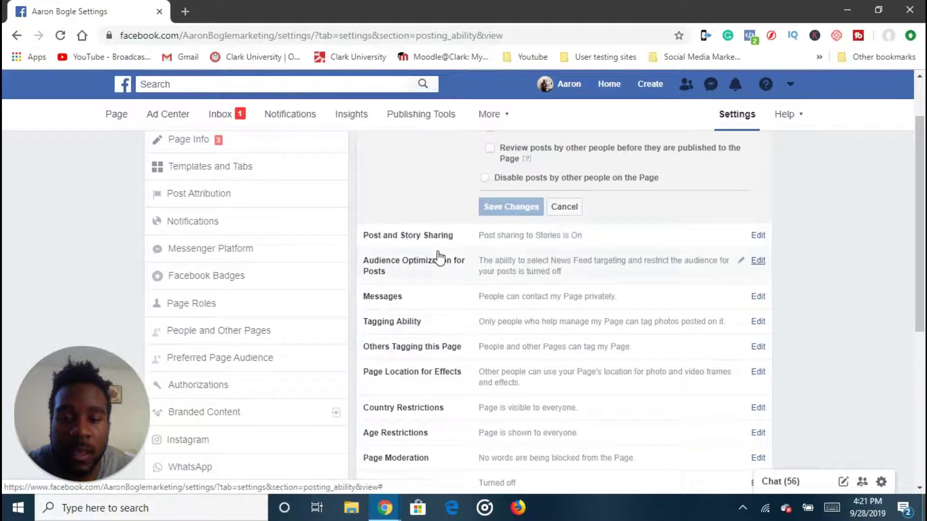
{"action": "scroll", "coordinate": [405, 275], "scroll_direction": "up", "scroll_amount": 3}
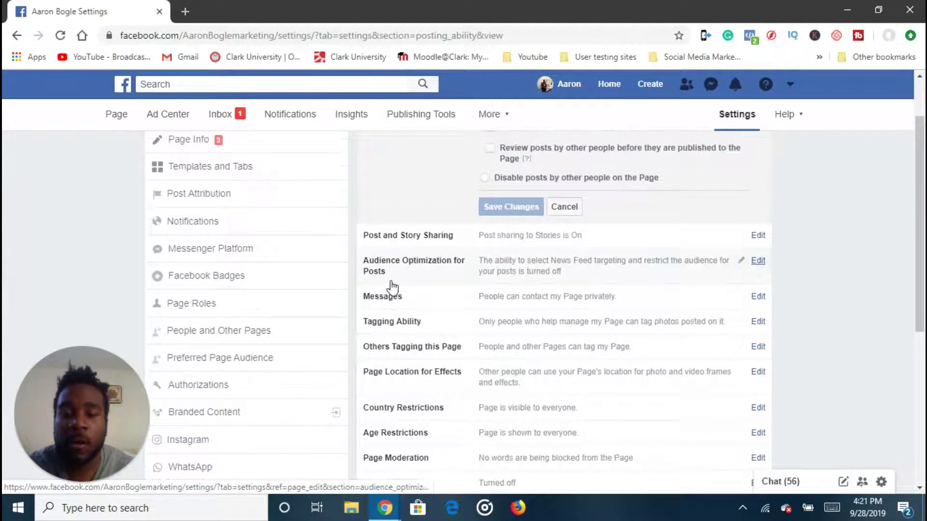
{"action": "scroll", "coordinate": [393, 287], "scroll_direction": "down", "scroll_amount": 3}
{"action": "scroll", "coordinate": [395, 306], "scroll_direction": "up", "scroll_amount": 4}
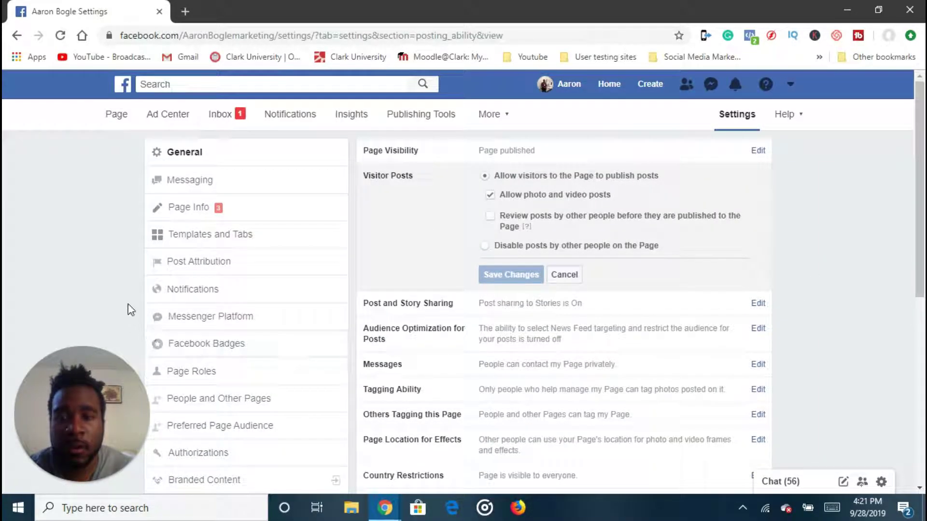
Open the Templates and Tabs settings, browse the available Page templates, and close the list without choosing one.
{"action": "left_click", "coordinate": [191, 244]}
{"action": "scroll", "coordinate": [559, 299], "scroll_direction": "down", "scroll_amount": 1}
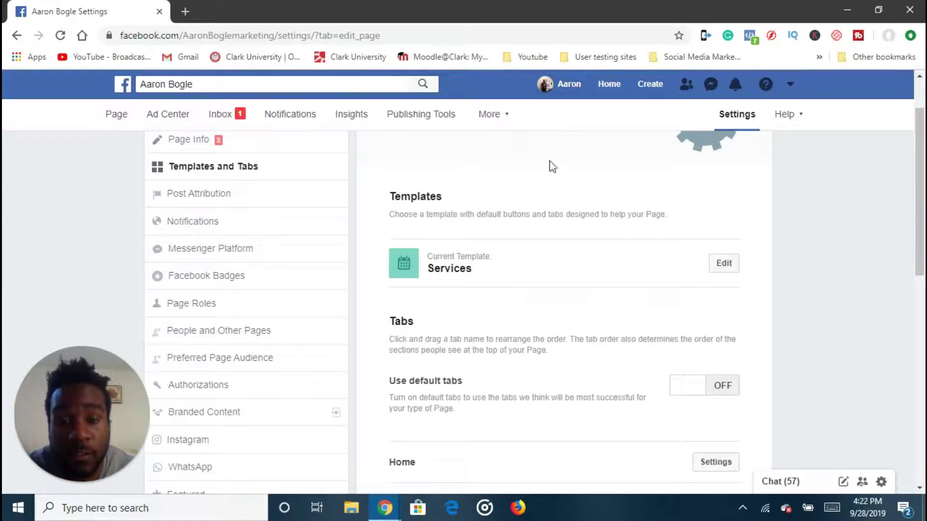
{"action": "left_click", "coordinate": [730, 269]}
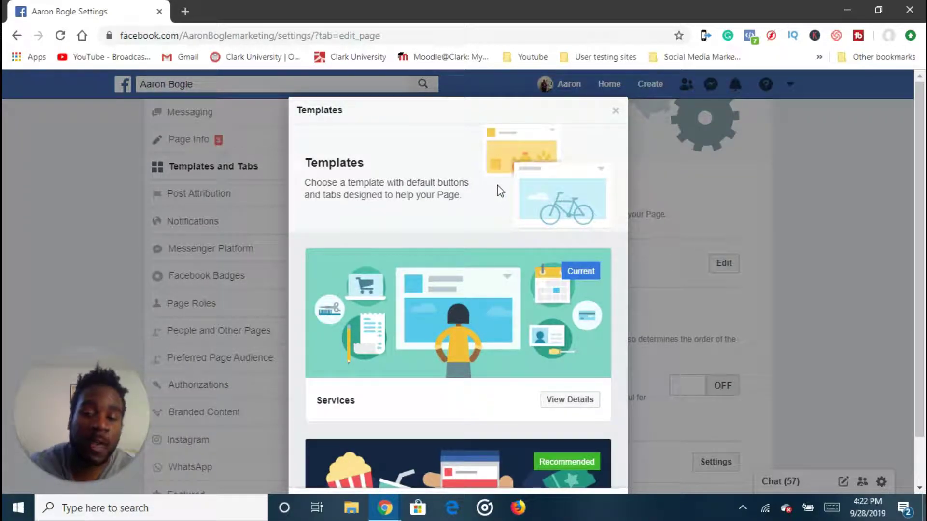
{"action": "scroll", "coordinate": [498, 190], "scroll_direction": "down", "scroll_amount": 4}
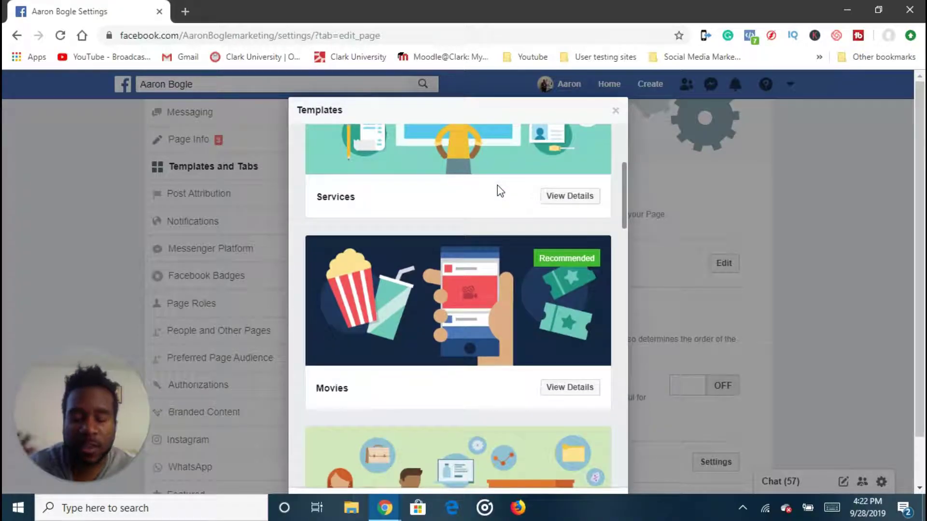
{"action": "scroll", "coordinate": [499, 190], "scroll_direction": "down", "scroll_amount": 8}
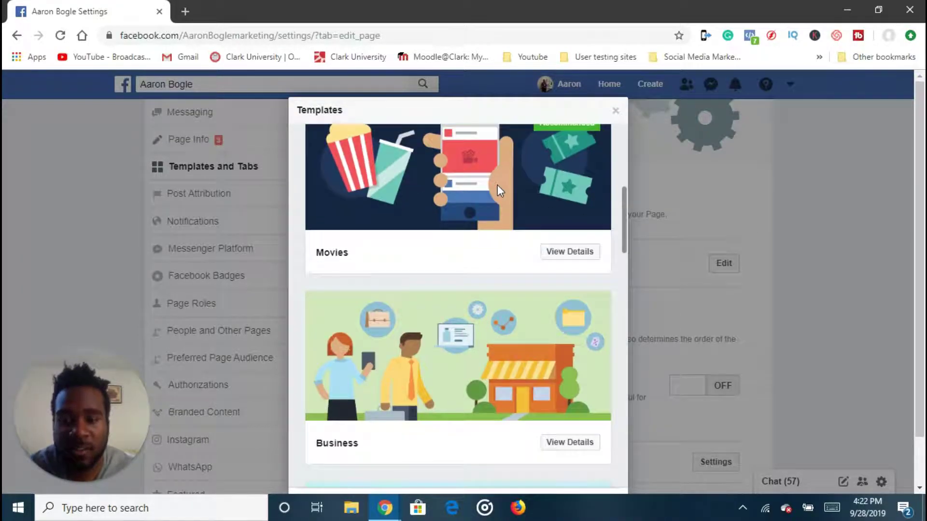
{"action": "scroll", "coordinate": [498, 186], "scroll_direction": "down", "scroll_amount": 8}
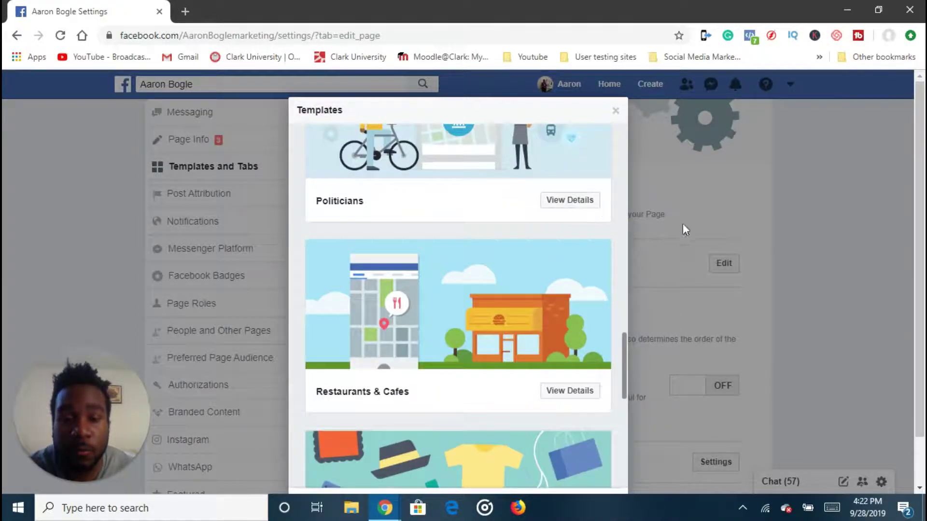
{"action": "left_click", "coordinate": [783, 237]}
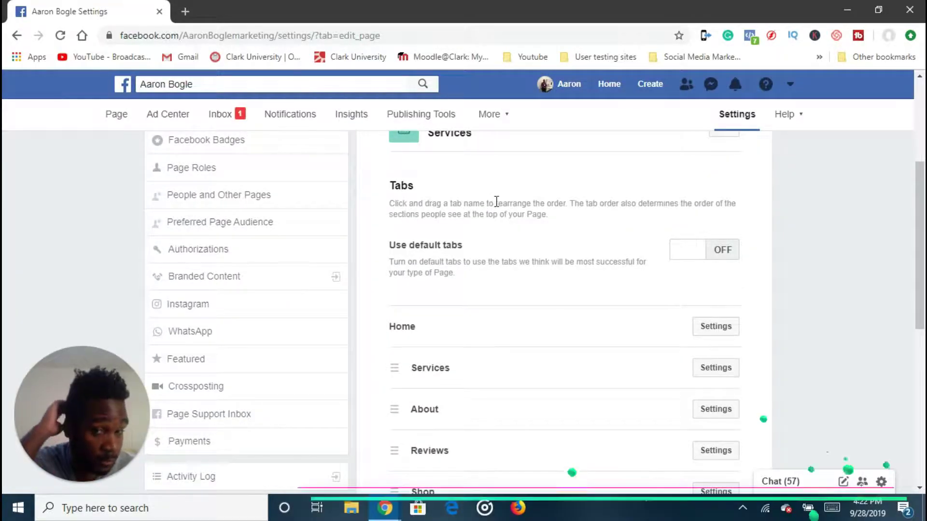
Try moving the Reviews tab directly below Home in the tab order, and undo the reordering.
{"action": "scroll", "coordinate": [497, 202], "scroll_direction": "down", "scroll_amount": 3}
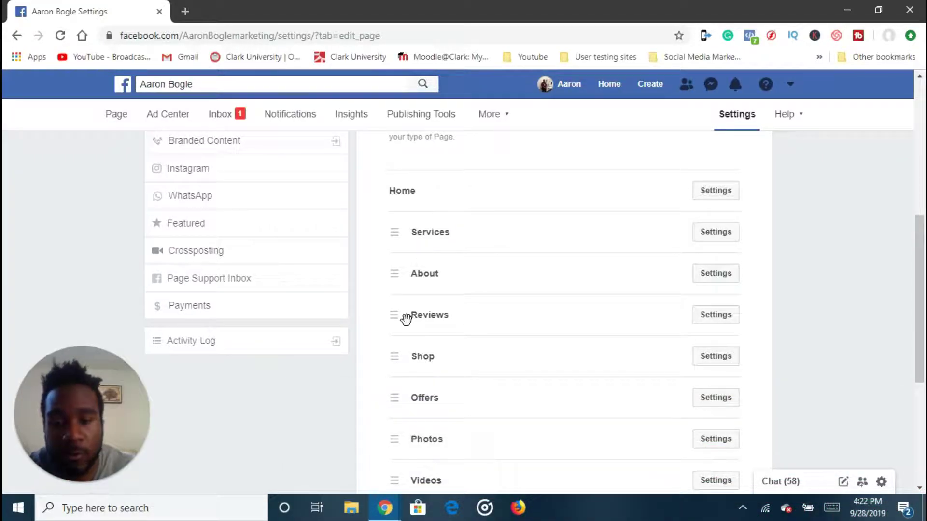
{"action": "left_click_drag", "start_coordinate": [395, 318], "coordinate": [386, 219]}
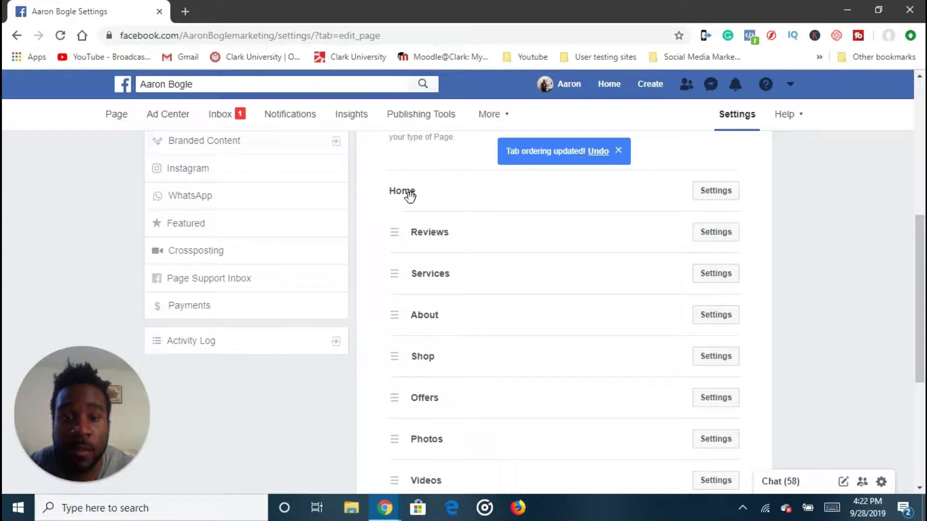
{"action": "left_click", "coordinate": [602, 153]}
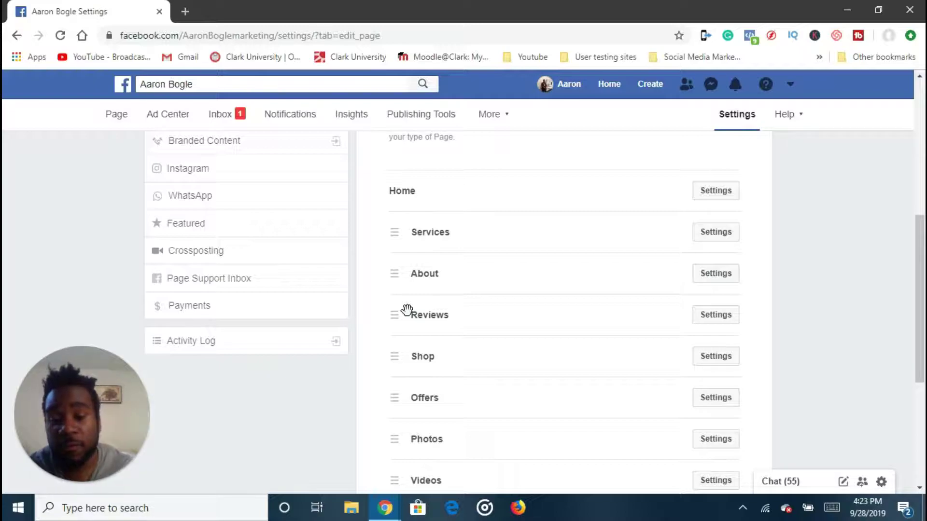
Look through the Page's full list of tabs, the default tabs option and the current template.
{"action": "scroll", "coordinate": [415, 299], "scroll_direction": "down", "scroll_amount": 4}
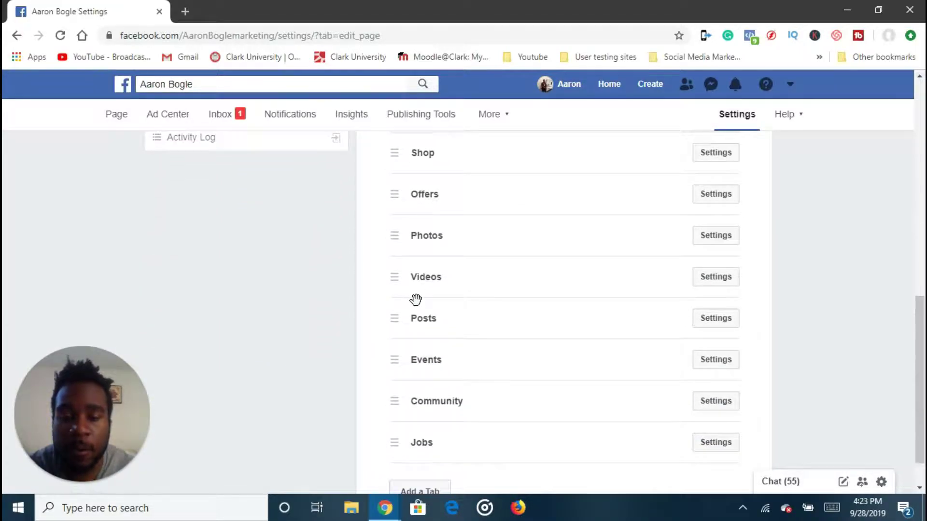
{"action": "scroll", "coordinate": [455, 322], "scroll_direction": "up", "scroll_amount": 4}
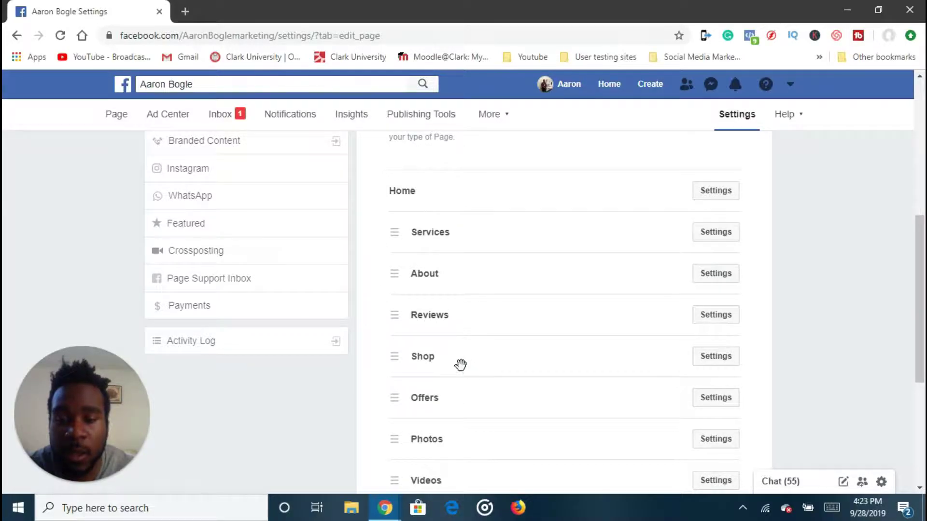
{"action": "scroll", "coordinate": [460, 364], "scroll_direction": "down", "scroll_amount": 5}
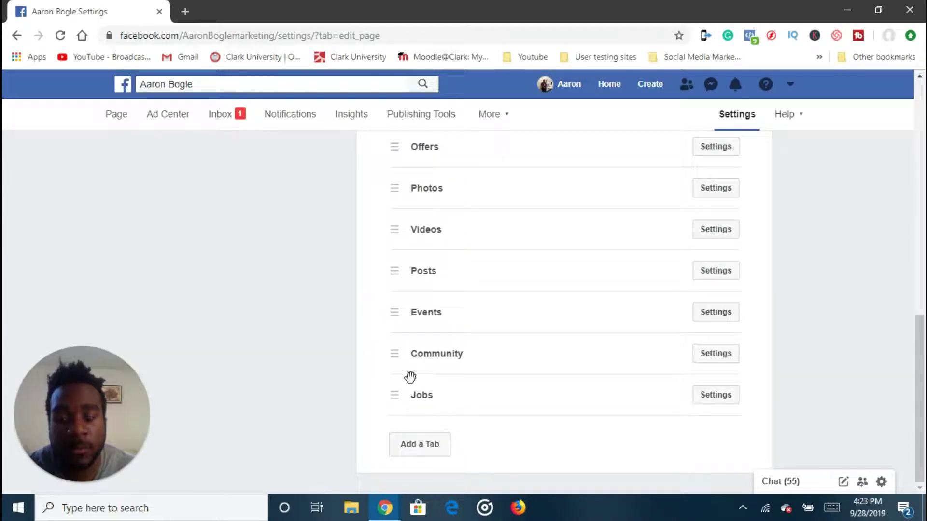
{"action": "scroll", "coordinate": [454, 391], "scroll_direction": "up", "scroll_amount": 7}
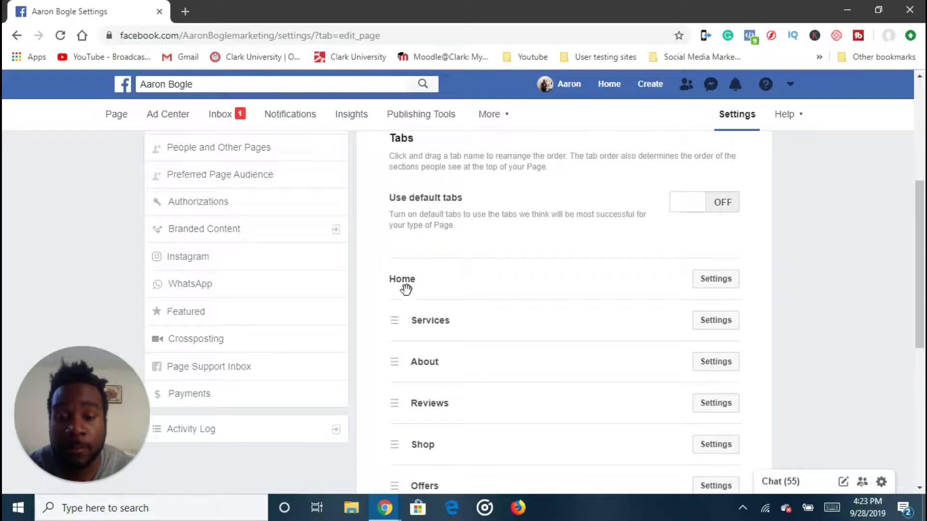
{"action": "scroll", "coordinate": [437, 324], "scroll_direction": "down", "scroll_amount": 3}
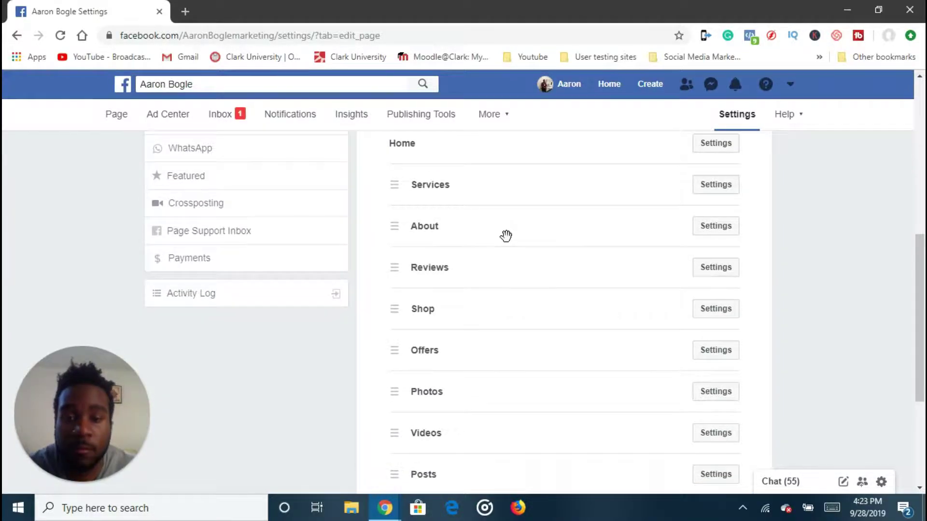
{"action": "scroll", "coordinate": [502, 241], "scroll_direction": "up", "scroll_amount": 2}
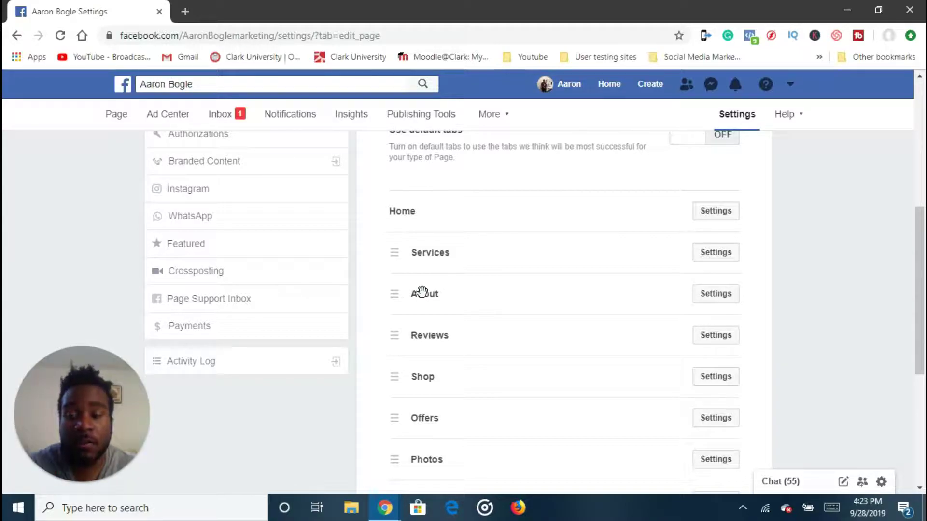
{"action": "scroll", "coordinate": [420, 309], "scroll_direction": "up", "scroll_amount": 3}
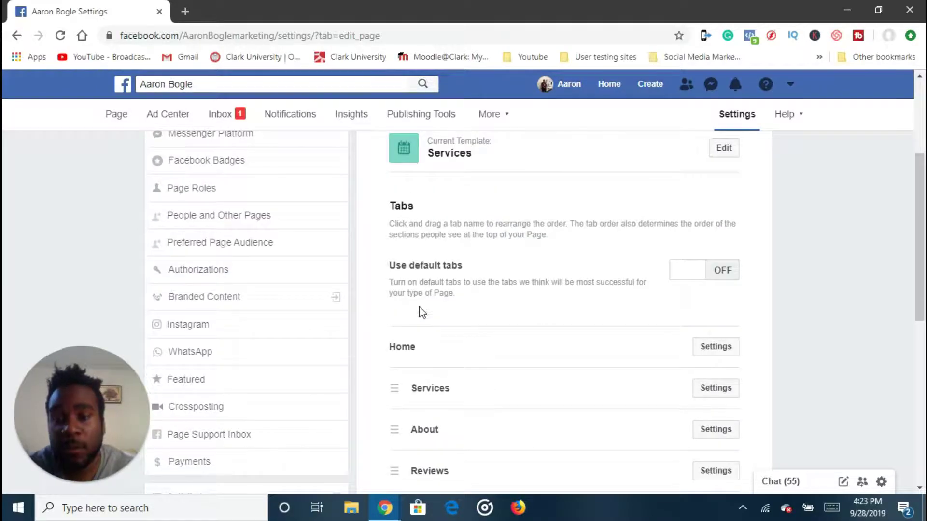
{"action": "scroll", "coordinate": [393, 307], "scroll_direction": "up", "scroll_amount": 4}
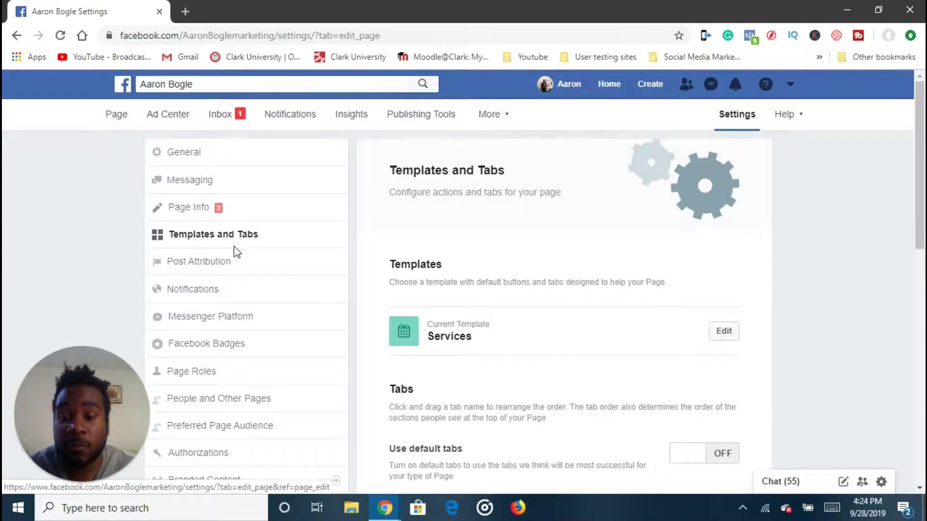
{"action": "scroll", "coordinate": [234, 263], "scroll_direction": "down", "scroll_amount": 2}
{"action": "scroll", "coordinate": [236, 251], "scroll_direction": "up", "scroll_amount": 2}
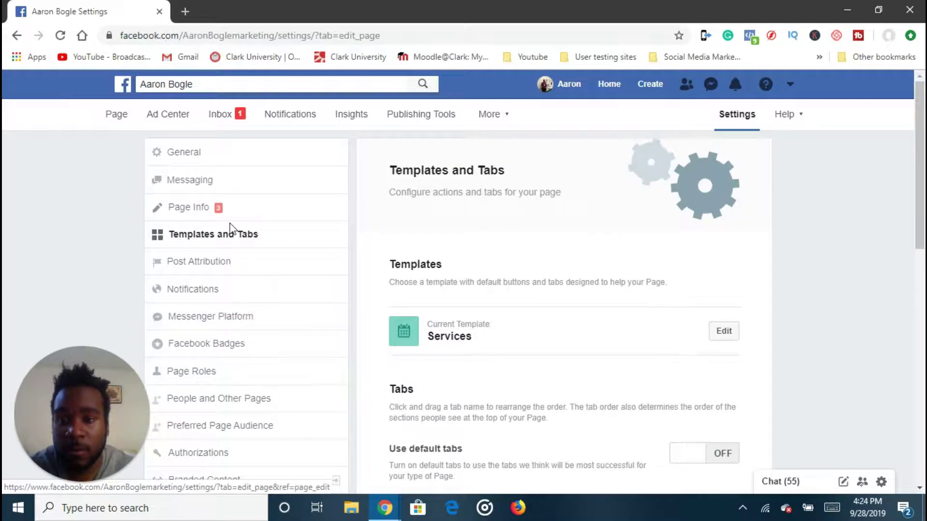
Open the Messaging settings and examine the Response Assistant, its Automated Responses link, the Messenger greeting and Appointment Messaging.
{"action": "left_click", "coordinate": [228, 193]}
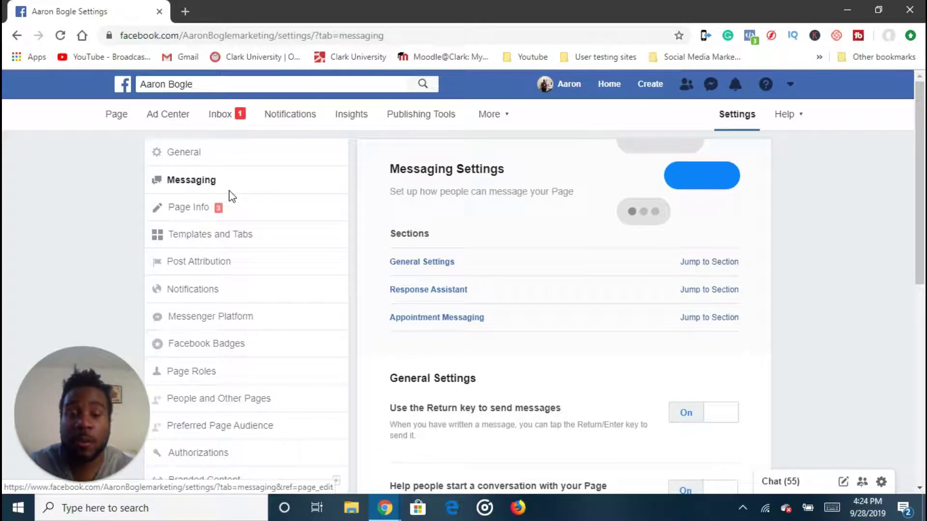
{"action": "scroll", "coordinate": [586, 283], "scroll_direction": "down", "scroll_amount": 7}
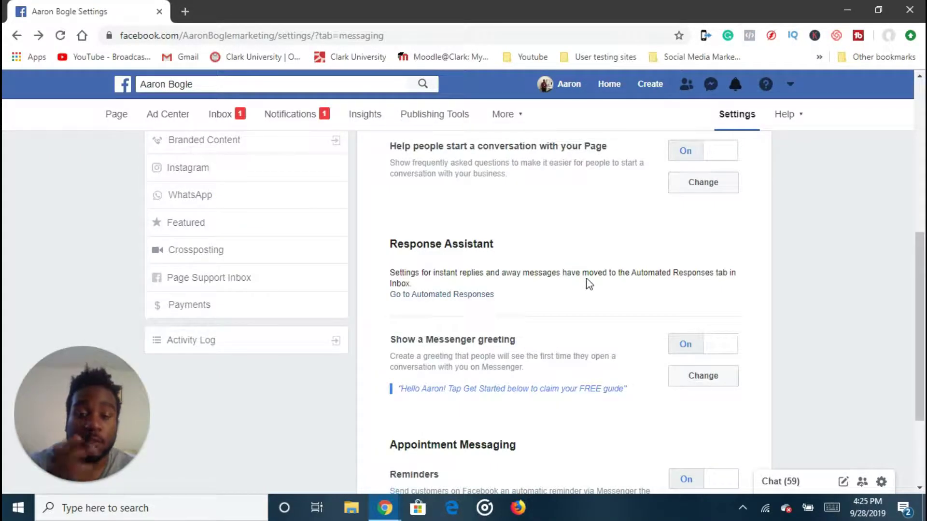
{"action": "left_click", "coordinate": [468, 300]}
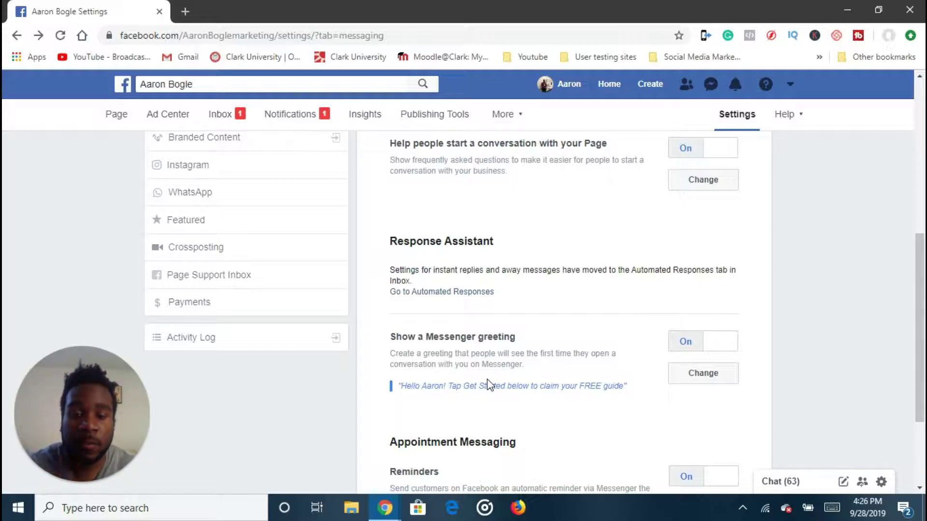
{"action": "scroll", "coordinate": [508, 381], "scroll_direction": "down", "scroll_amount": 3}
{"action": "scroll", "coordinate": [506, 372], "scroll_direction": "up", "scroll_amount": 10}
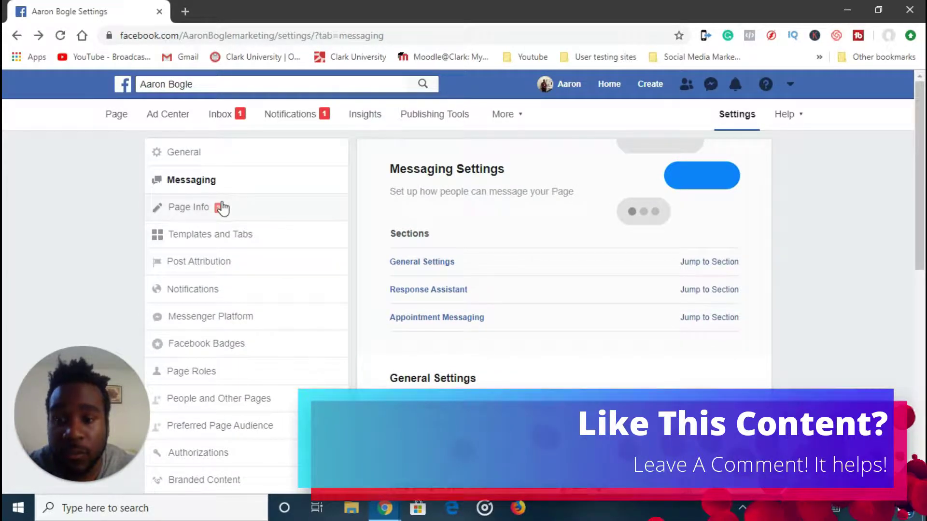
Open the Page Info settings and examine the description, categories and contact fields.
{"action": "left_click", "coordinate": [198, 207]}
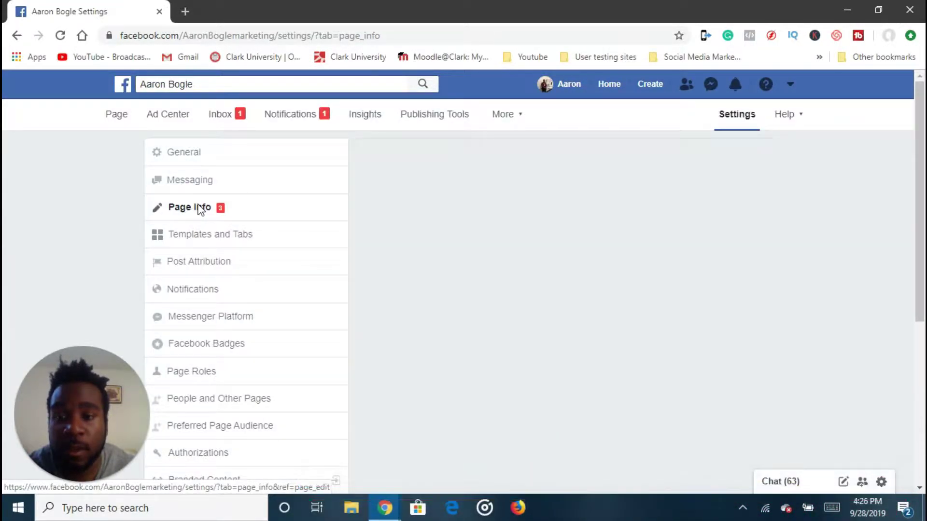
{"action": "scroll", "coordinate": [467, 269], "scroll_direction": "down", "scroll_amount": 3}
{"action": "scroll", "coordinate": [507, 231], "scroll_direction": "up", "scroll_amount": 3}
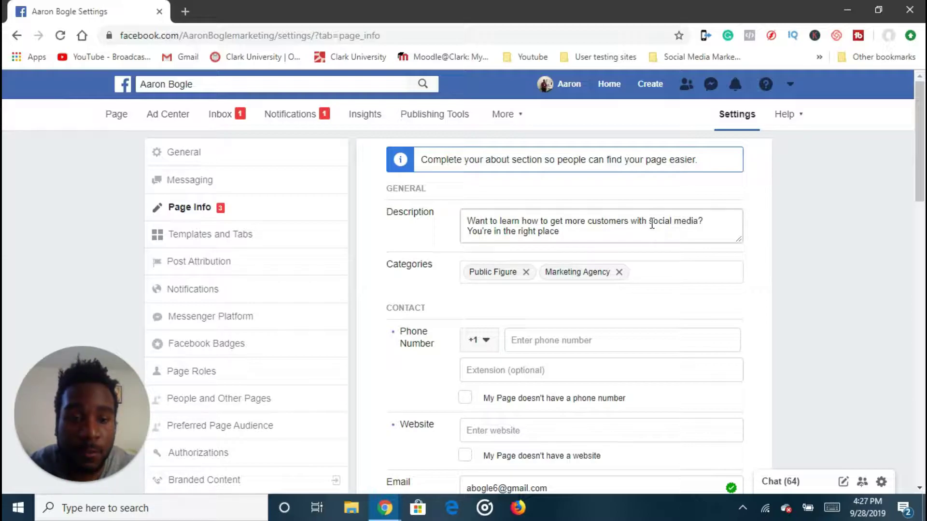
{"action": "left_click_drag", "start_coordinate": [649, 221], "coordinate": [687, 221]}
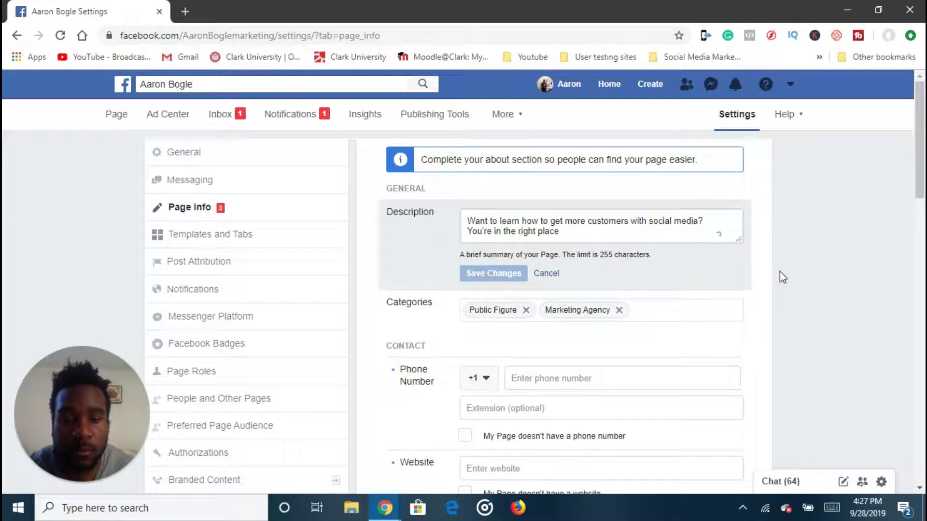
{"action": "scroll", "coordinate": [728, 335], "scroll_direction": "down", "scroll_amount": 3}
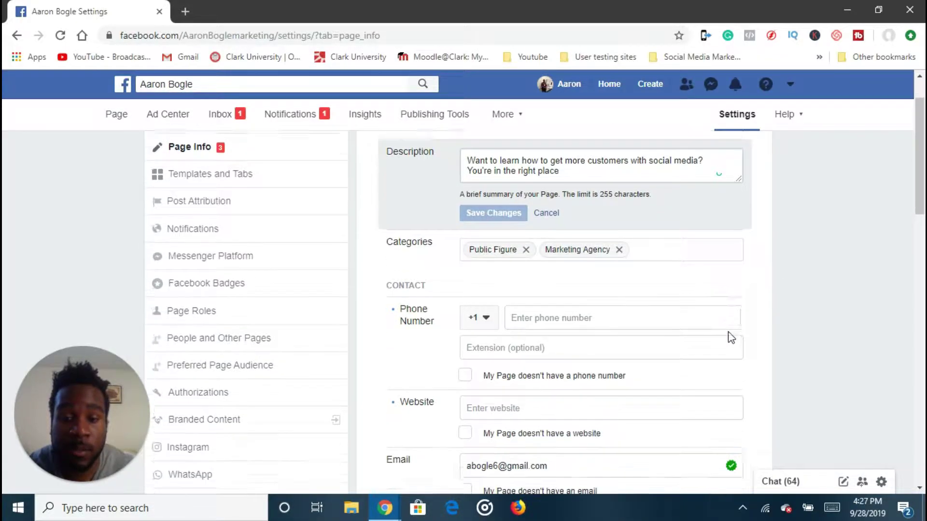
{"action": "scroll", "coordinate": [736, 333], "scroll_direction": "up", "scroll_amount": 3}
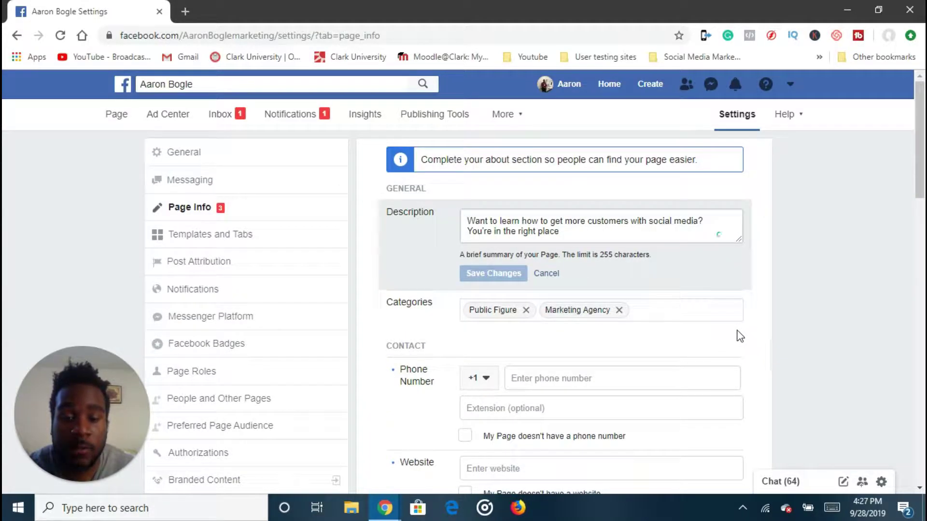
Look through the remaining Page Info fields, including location, hours, other accounts, price range, products and privacy policy.
{"action": "scroll", "coordinate": [741, 335], "scroll_direction": "down", "scroll_amount": 5}
{"action": "scroll", "coordinate": [740, 336], "scroll_direction": "down", "scroll_amount": 7}
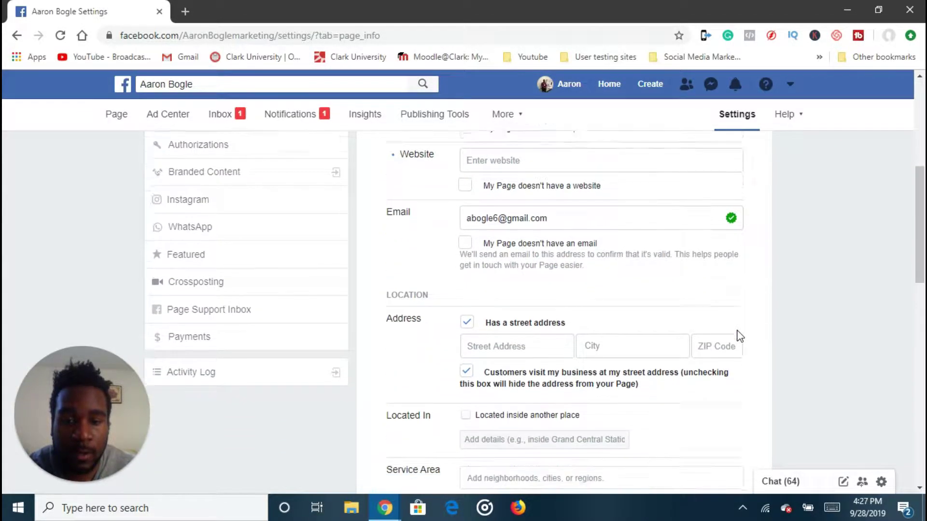
{"action": "scroll", "coordinate": [773, 357], "scroll_direction": "down", "scroll_amount": 1}
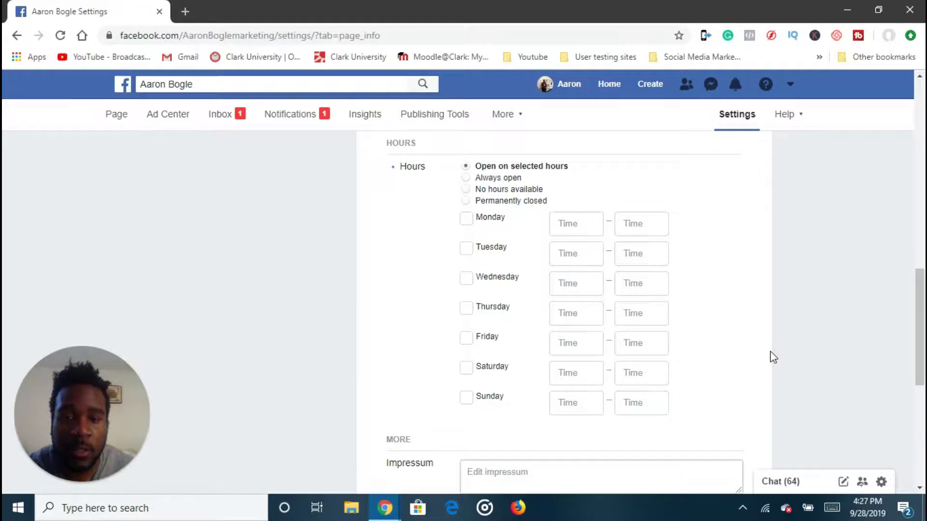
{"action": "scroll", "coordinate": [770, 367], "scroll_direction": "down", "scroll_amount": 1}
{"action": "scroll", "coordinate": [771, 377], "scroll_direction": "up", "scroll_amount": 2}
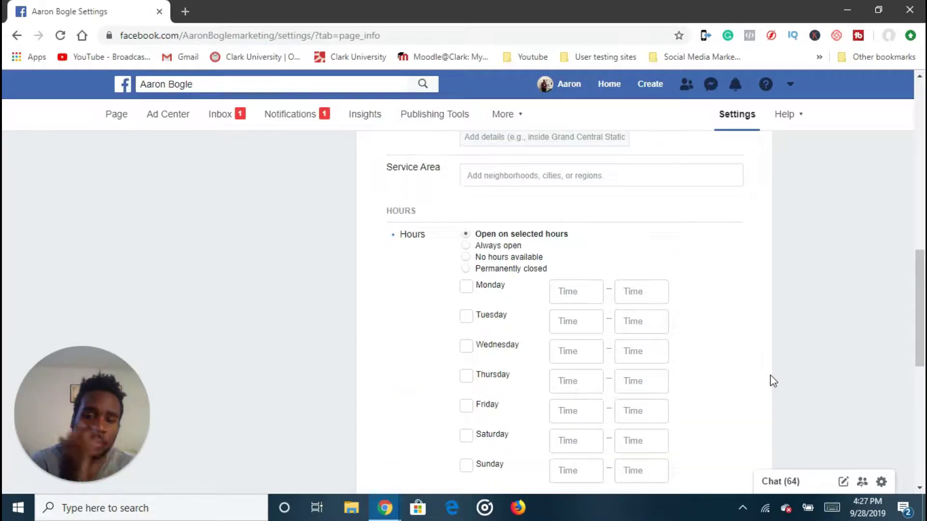
{"action": "scroll", "coordinate": [773, 381], "scroll_direction": "down", "scroll_amount": 5}
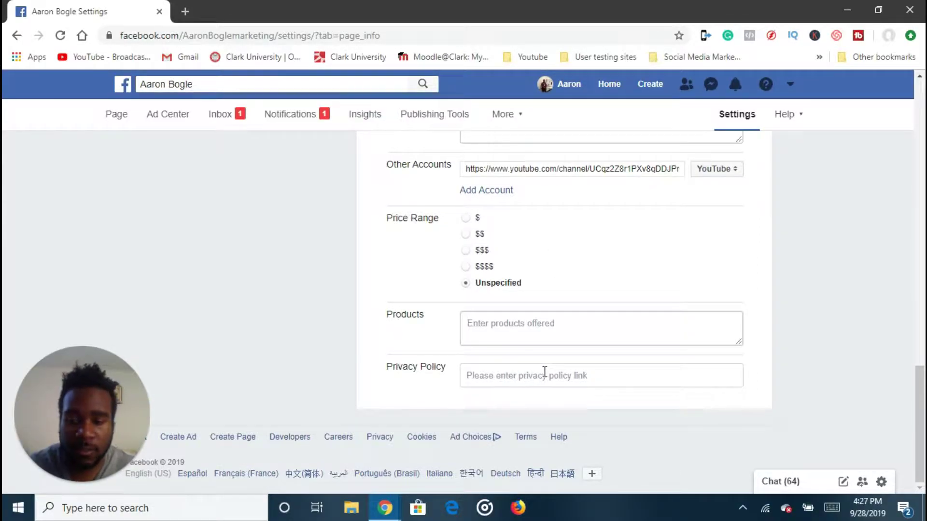
{"action": "scroll", "coordinate": [236, 283], "scroll_direction": "up", "scroll_amount": 10}
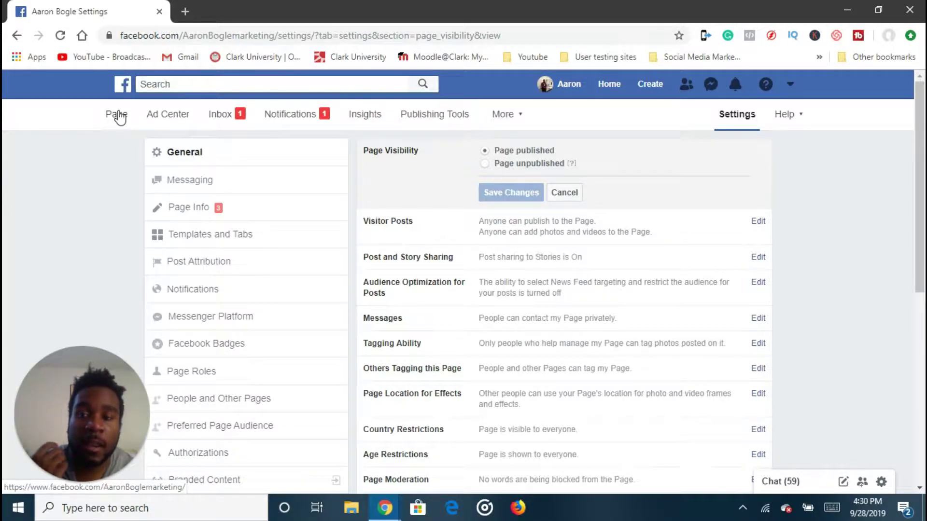
Return to the Page's home view and look over its suggested groups, videos, posts and liked Pages.
{"action": "left_click", "coordinate": [119, 114]}
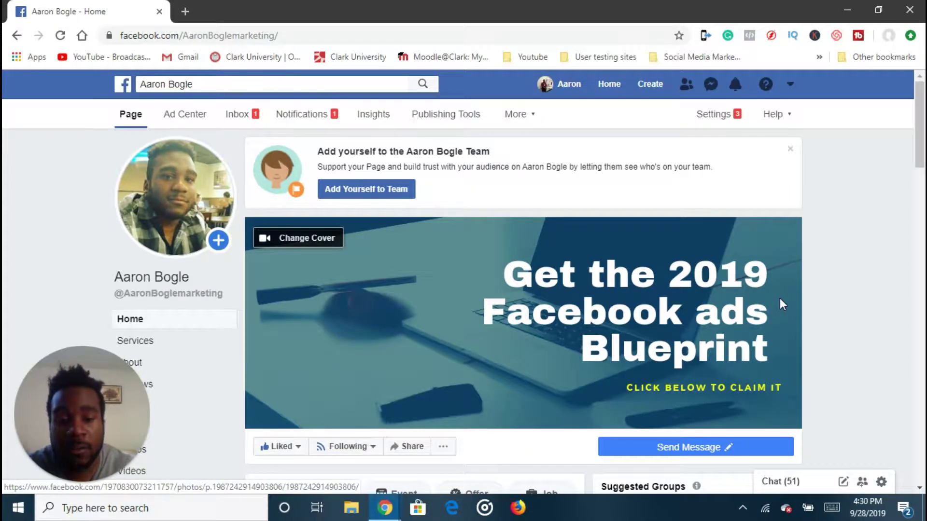
{"action": "scroll", "coordinate": [825, 314], "scroll_direction": "down", "scroll_amount": 7}
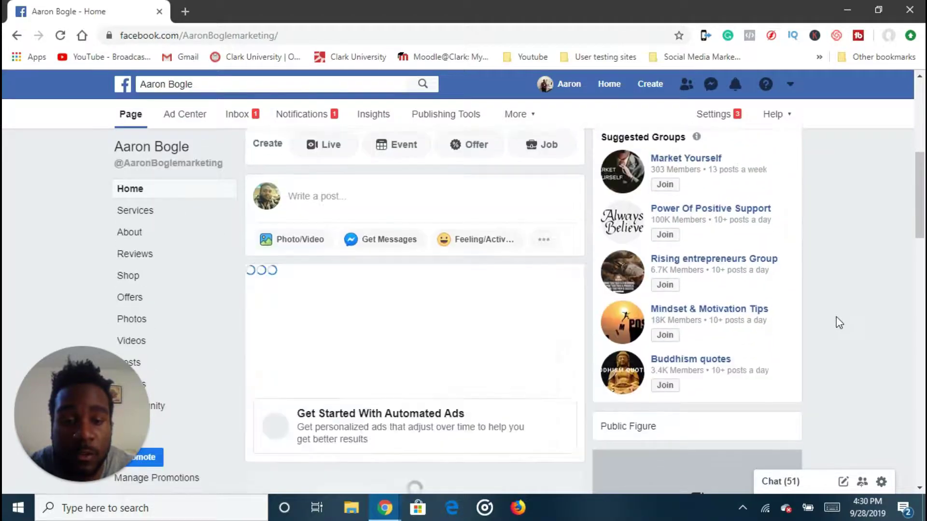
{"action": "scroll", "coordinate": [839, 322], "scroll_direction": "down", "scroll_amount": 8}
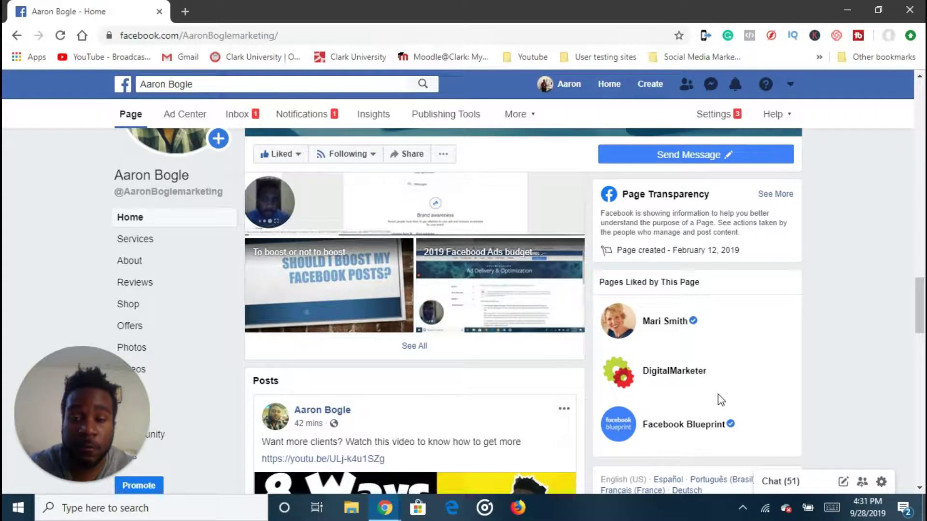
{"action": "scroll", "coordinate": [745, 374], "scroll_direction": "up", "scroll_amount": 3}
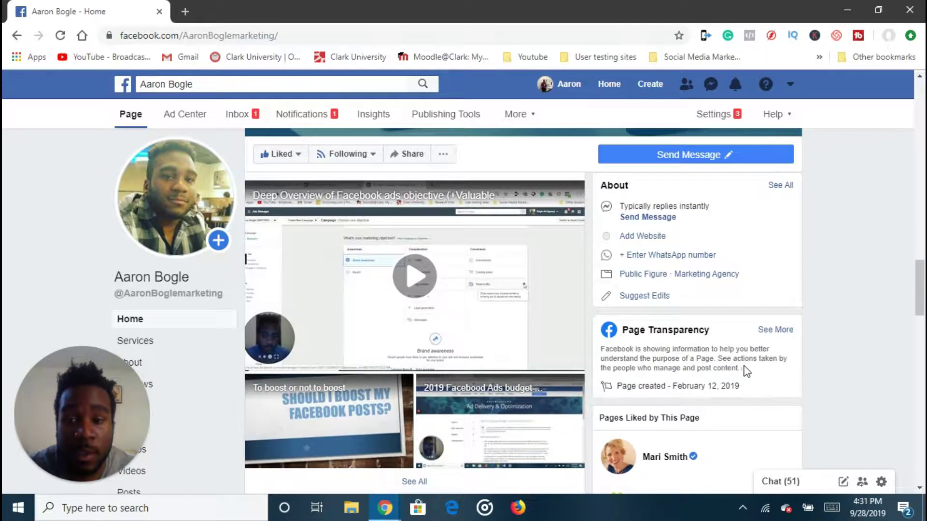
{"action": "scroll", "coordinate": [747, 371], "scroll_direction": "down", "scroll_amount": 1}
{"action": "scroll", "coordinate": [747, 371], "scroll_direction": "down", "scroll_amount": 3}
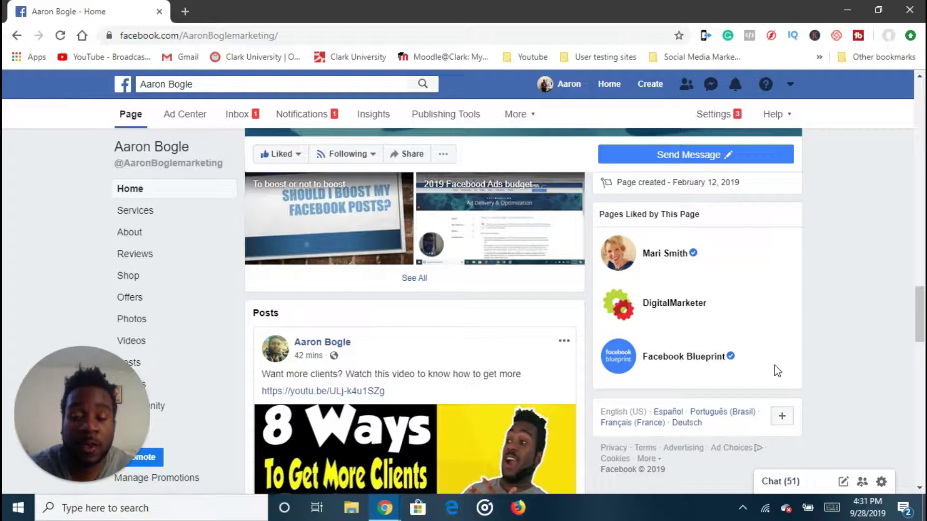
{"action": "scroll", "coordinate": [776, 368], "scroll_direction": "up", "scroll_amount": 3}
{"action": "scroll", "coordinate": [786, 370], "scroll_direction": "down", "scroll_amount": 1}
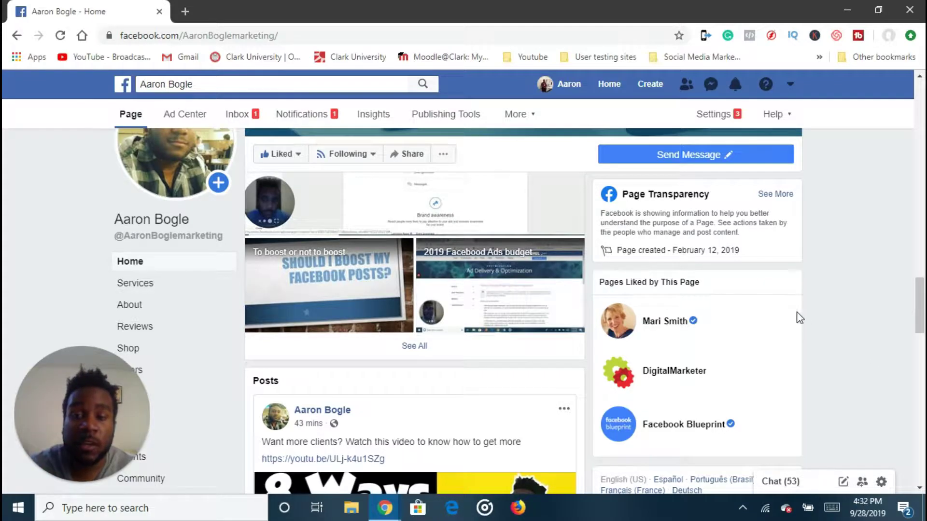
Open Ads Manager in a new browser tab and go to the Page Posts' Scheduled Posts list.
{"action": "left_click", "coordinate": [186, 10]}
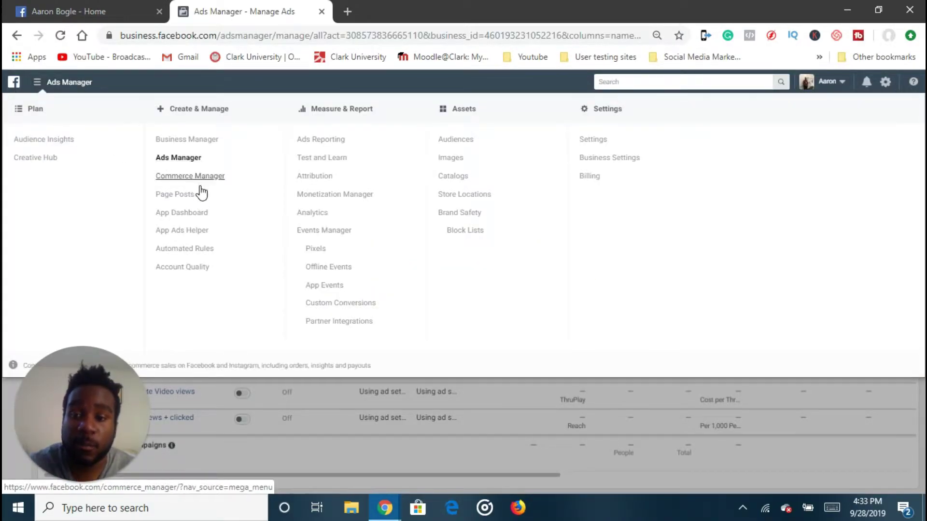
{"action": "left_click", "coordinate": [183, 194]}
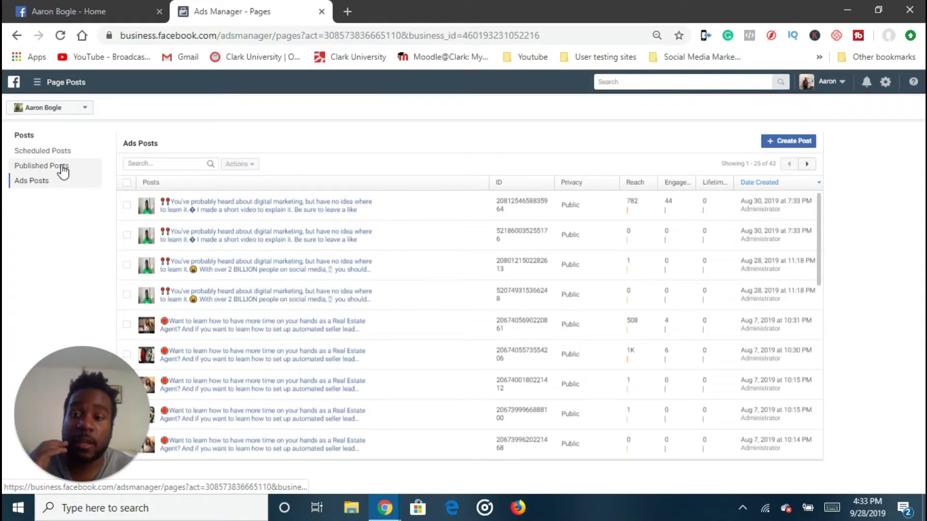
{"action": "left_click", "coordinate": [61, 157]}
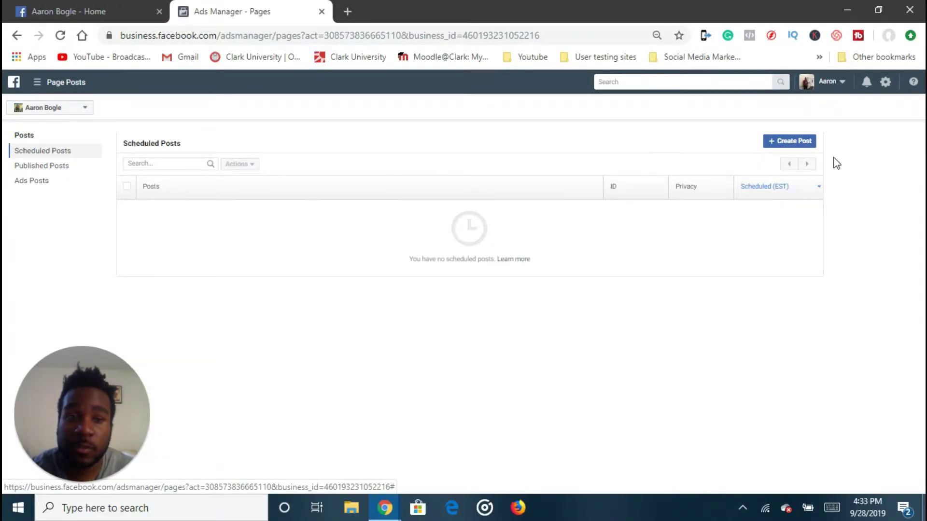
Start a new Page post and open its Schedule options to examine the publication date, time and News Feed distribution settings.
{"action": "left_click", "coordinate": [794, 151]}
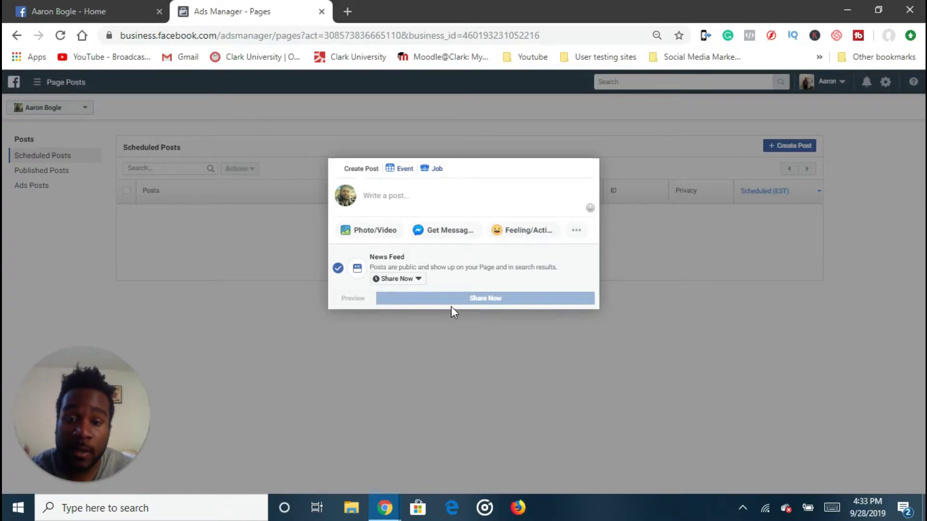
{"action": "left_click", "coordinate": [418, 280]}
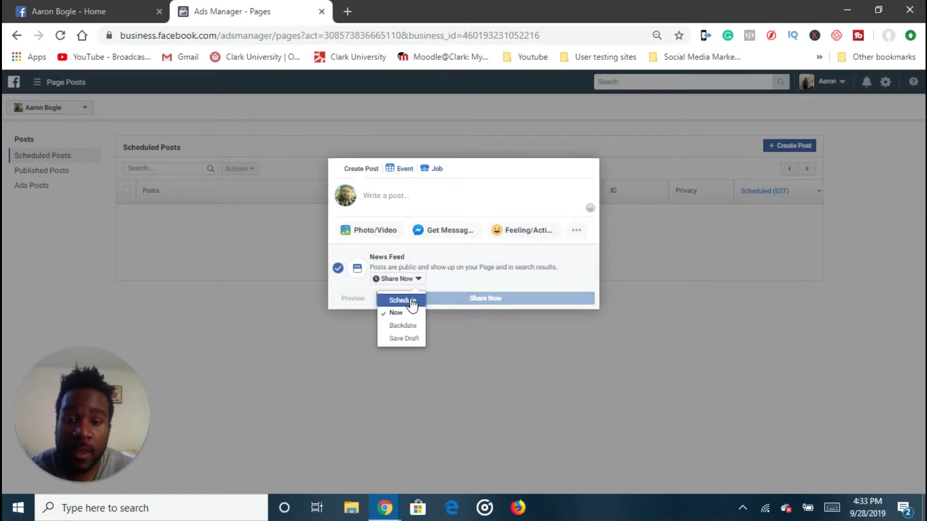
{"action": "left_click", "coordinate": [410, 300]}
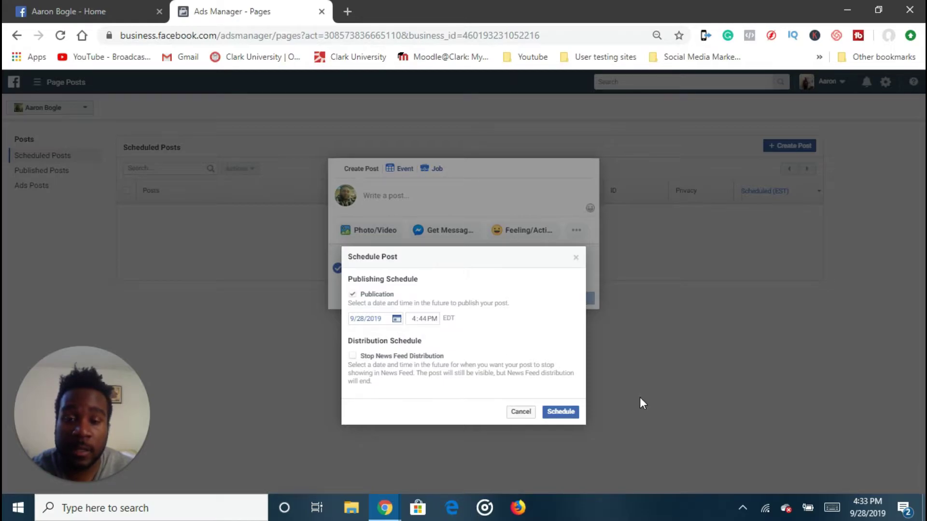
Return to the Page's home view, examine the sharing options in its post composer, including Schedule, and close the composer.
{"action": "left_click", "coordinate": [99, 12]}
{"action": "scroll", "coordinate": [490, 225], "scroll_direction": "up", "scroll_amount": 15}
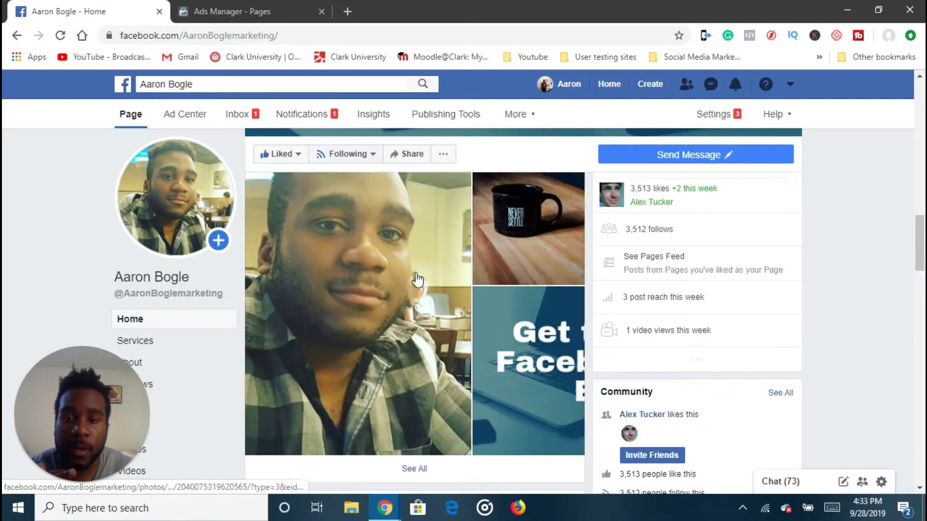
{"action": "scroll", "coordinate": [393, 268], "scroll_direction": "down", "scroll_amount": 6}
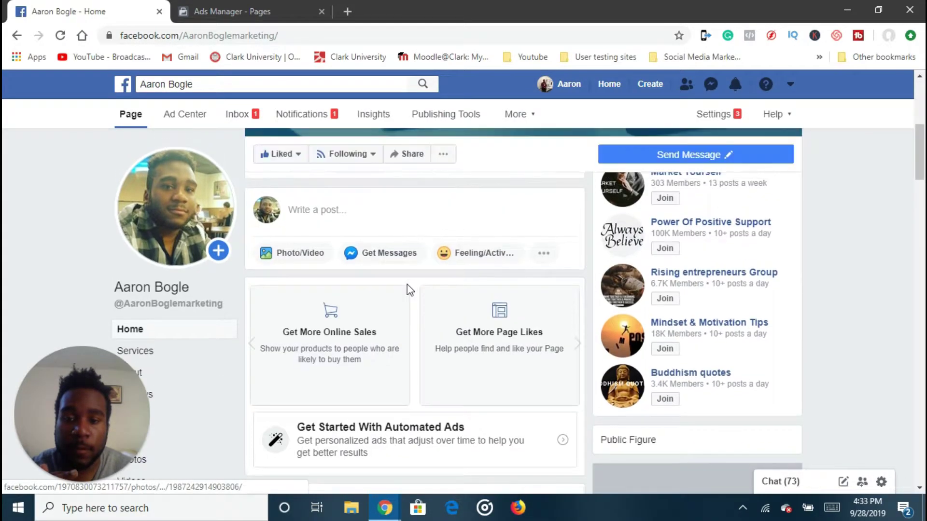
{"action": "scroll", "coordinate": [401, 309], "scroll_direction": "up", "scroll_amount": 2}
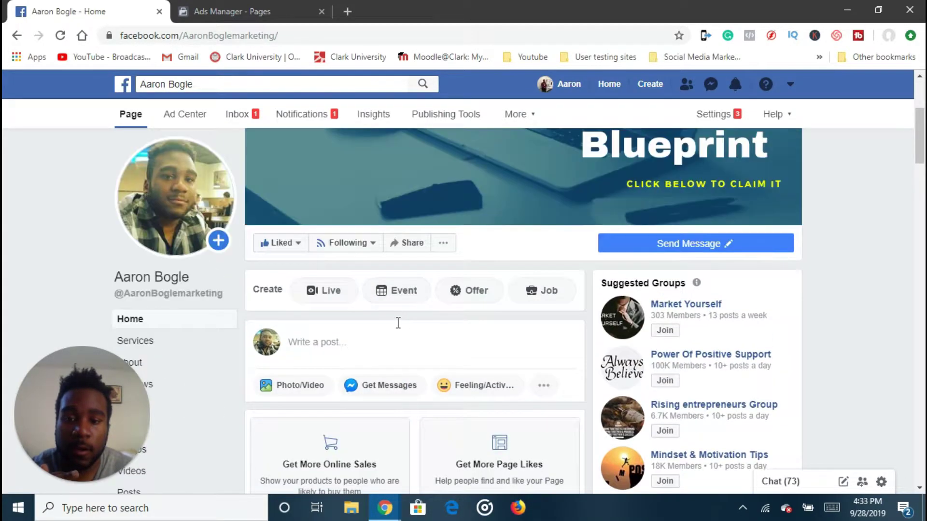
{"action": "left_click", "coordinate": [425, 343]}
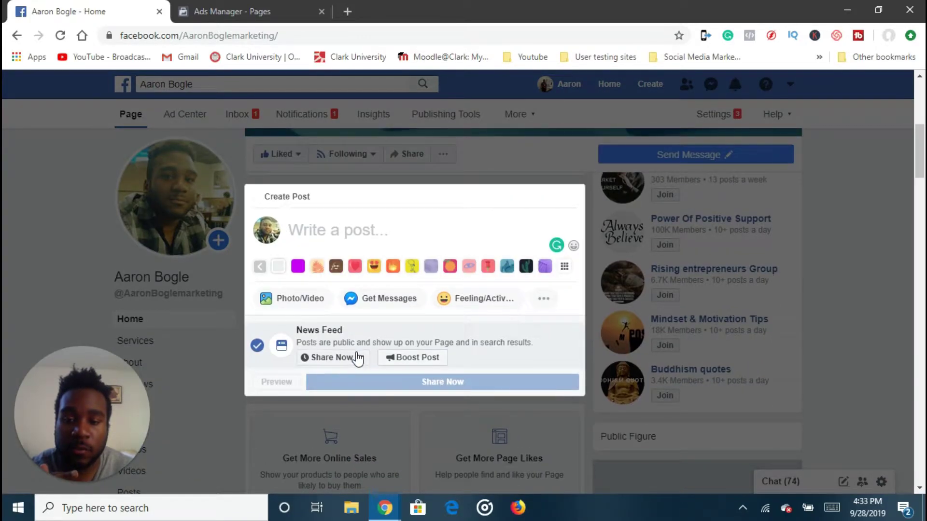
{"action": "left_click", "coordinate": [356, 357]}
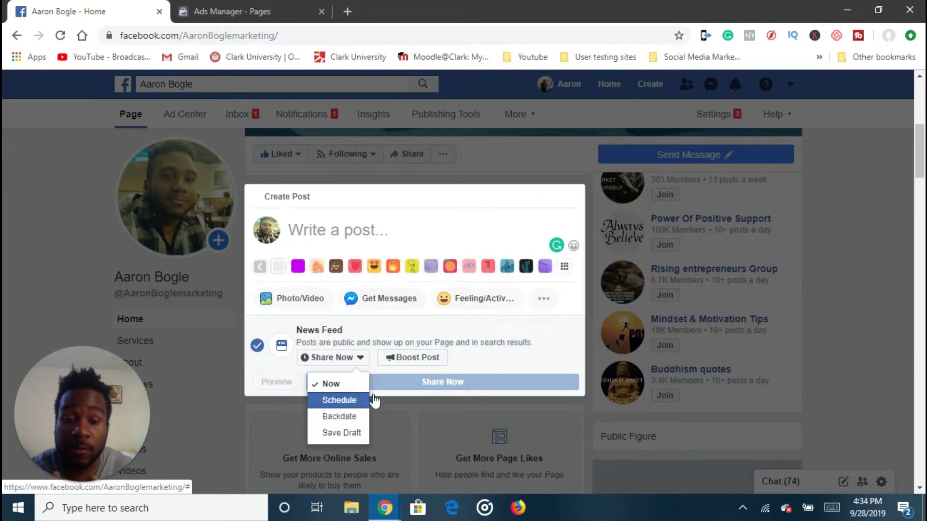
{"action": "left_click", "coordinate": [881, 322]}
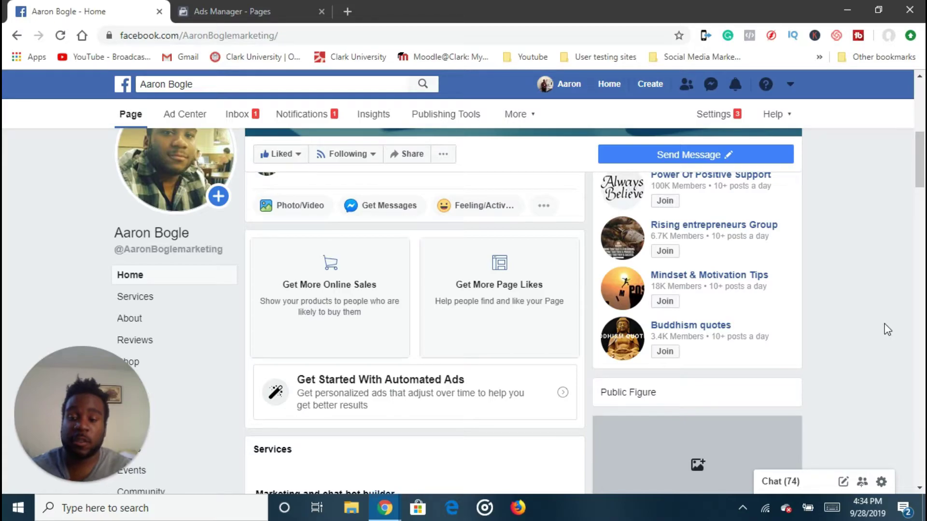